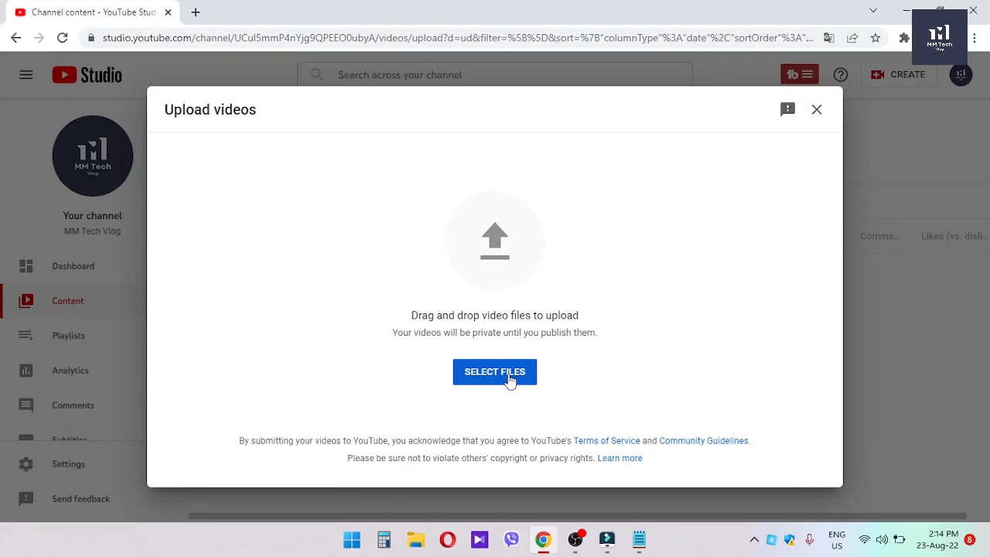
# Upload the video file translate (2).mp4 from the youtube upload folder on the Desktop
pyautogui.click(508, 378)
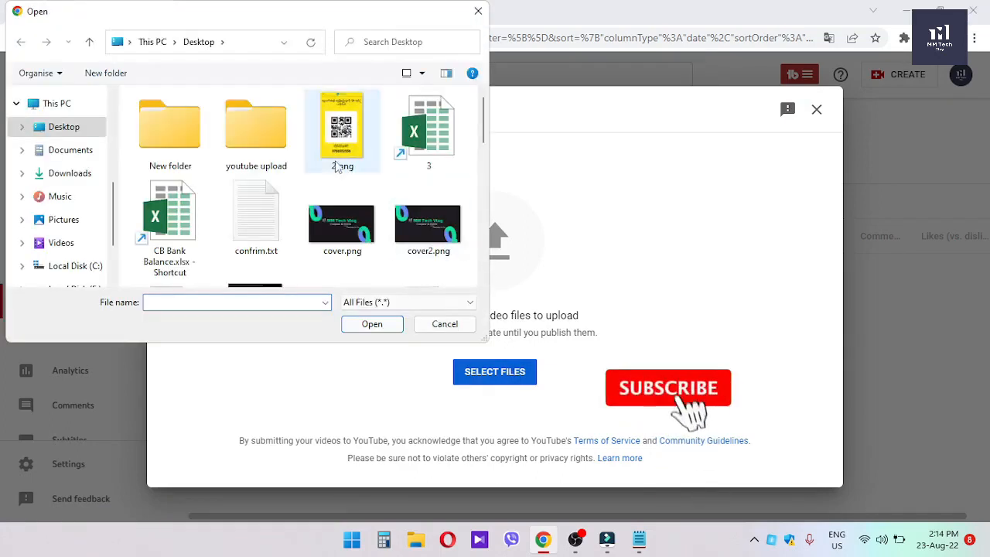
pyautogui.doubleClick(275, 147)
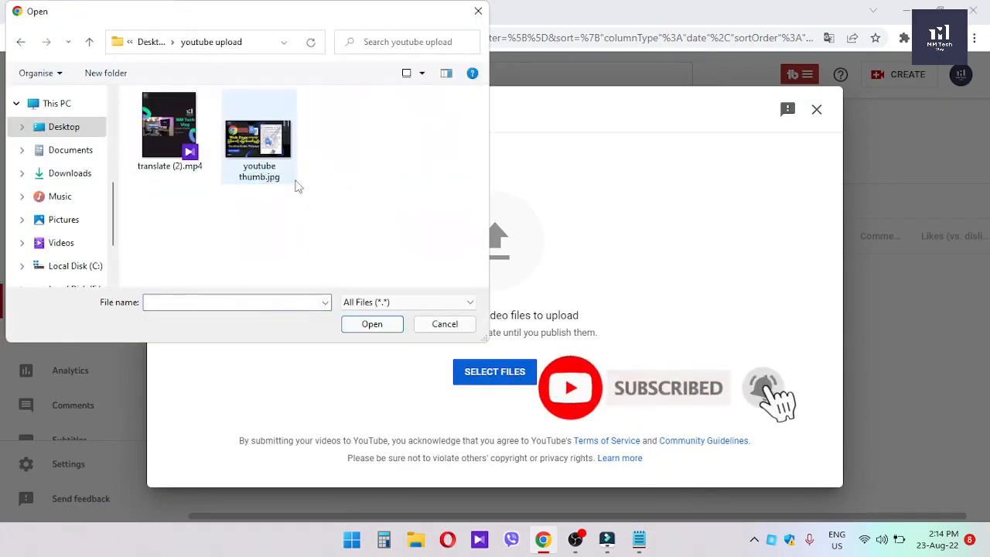
pyautogui.click(172, 120)
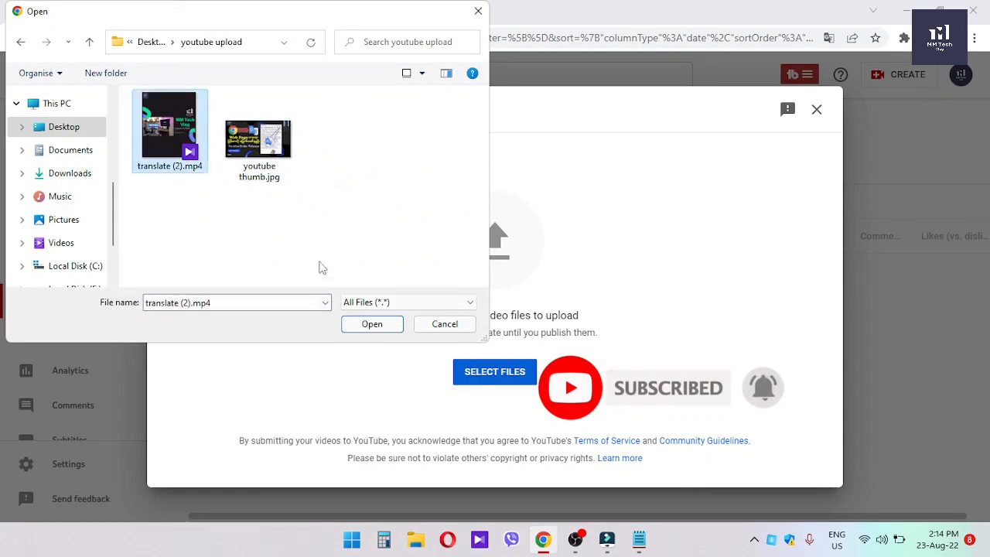
pyautogui.click(365, 325)
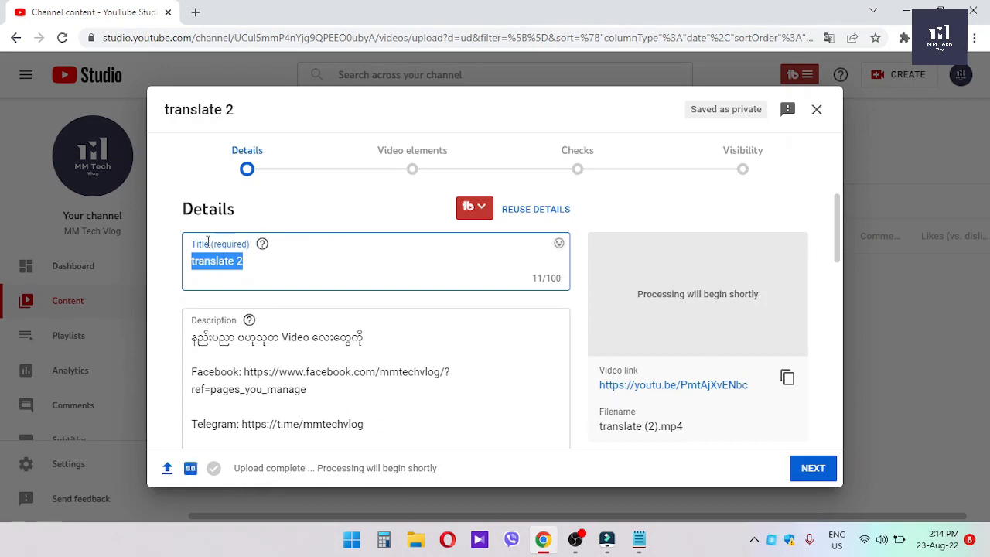
# Replace the video title with "Webpage တခုလုံး မြန်မာလိုပြောင်းဖတ်နည်း (Translate Entire Webpage)"
pyautogui.click(274, 267)
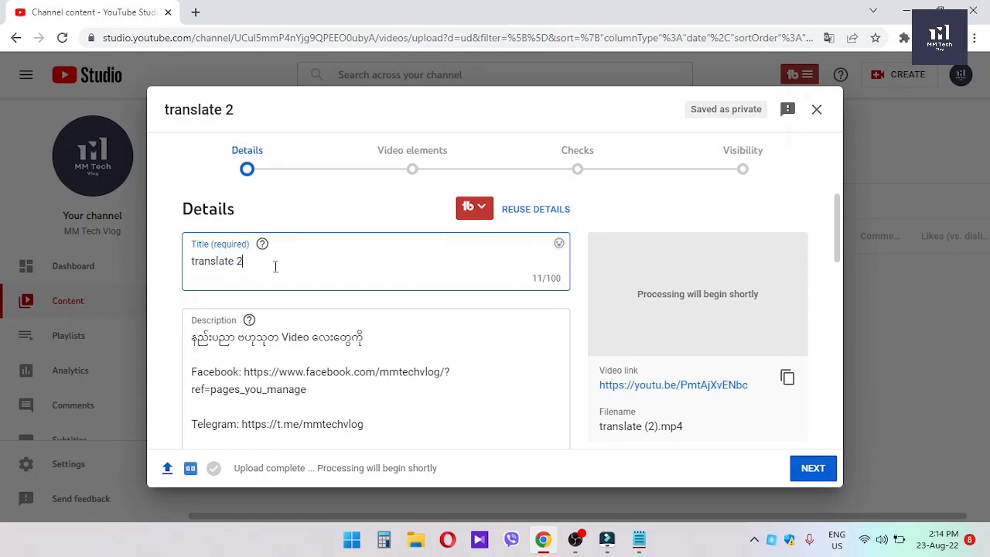
pyautogui.moveTo(273, 265); pyautogui.dragTo(166, 265)
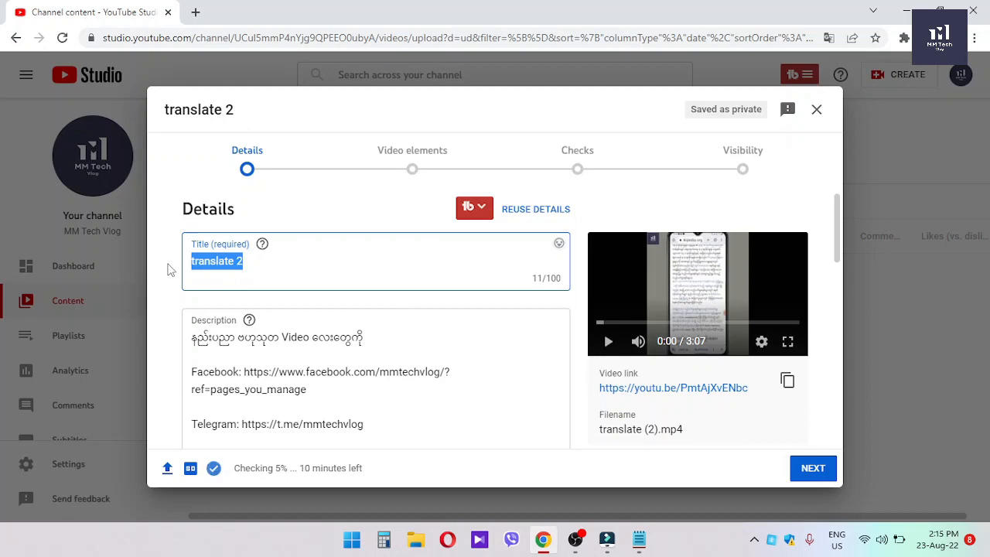
pyautogui.write('Webpage တခုလုံး မြန်မာလို')
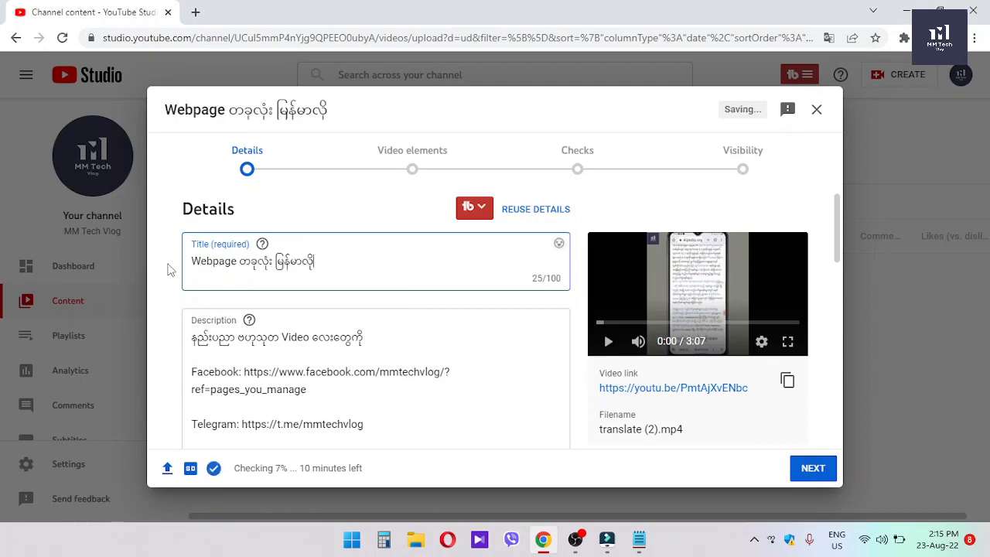
pyautogui.write('ပြောင်းဖတ်နည်း (Translate Entire Webpage')
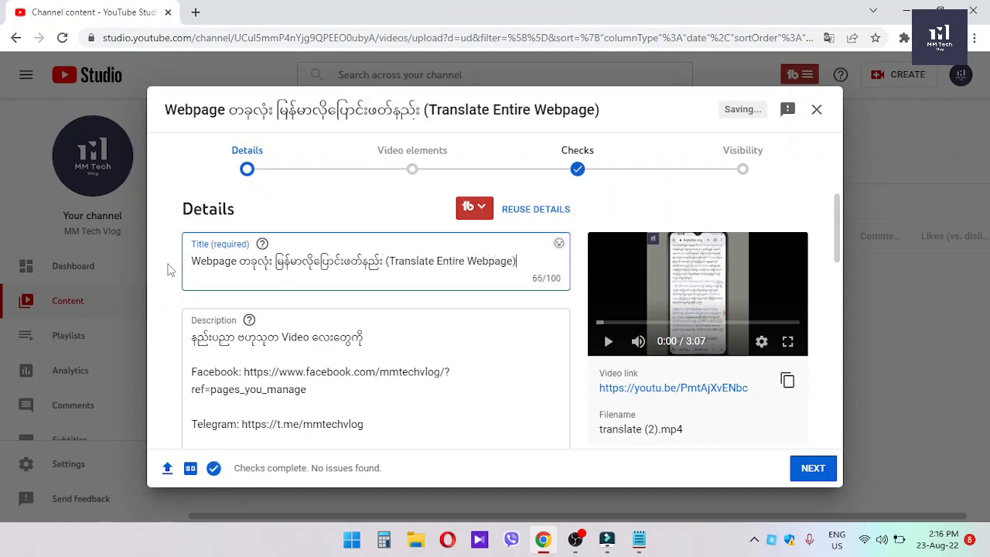
# Copy the video title into the description as its first line, followed by a blank line before the existing text
pyautogui.click(194, 346)
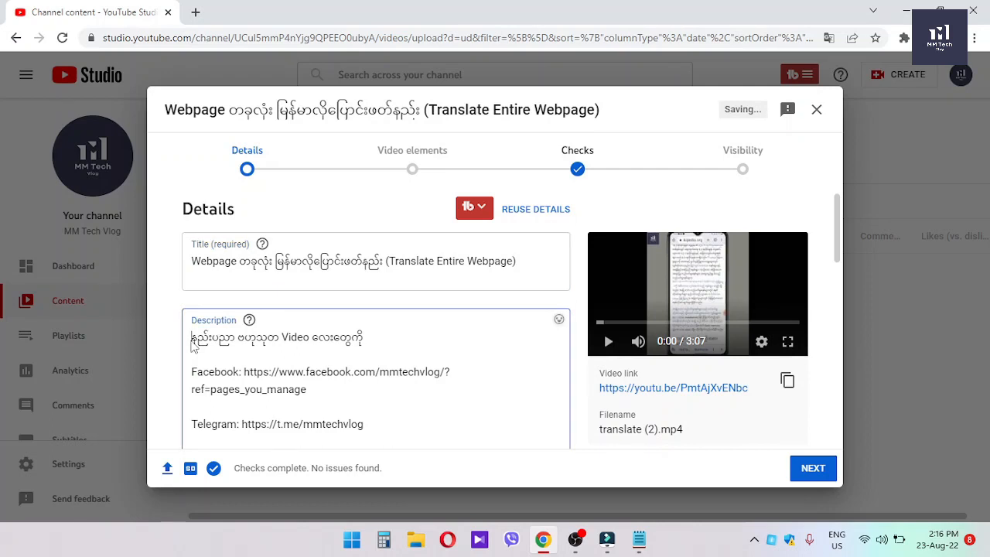
pyautogui.press('Return')
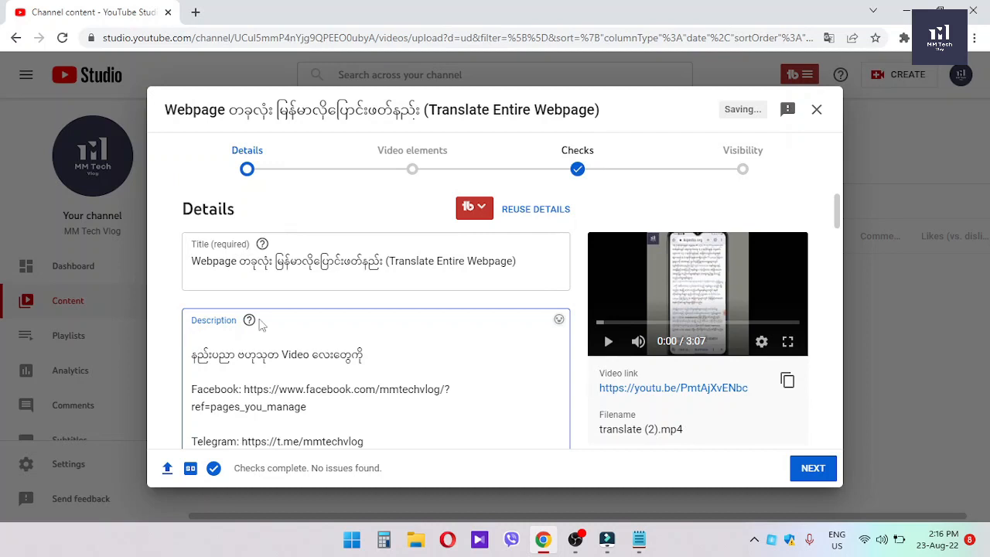
pyautogui.tripleClick(342, 266)
pyautogui.hotkey('ctrl', 'c')
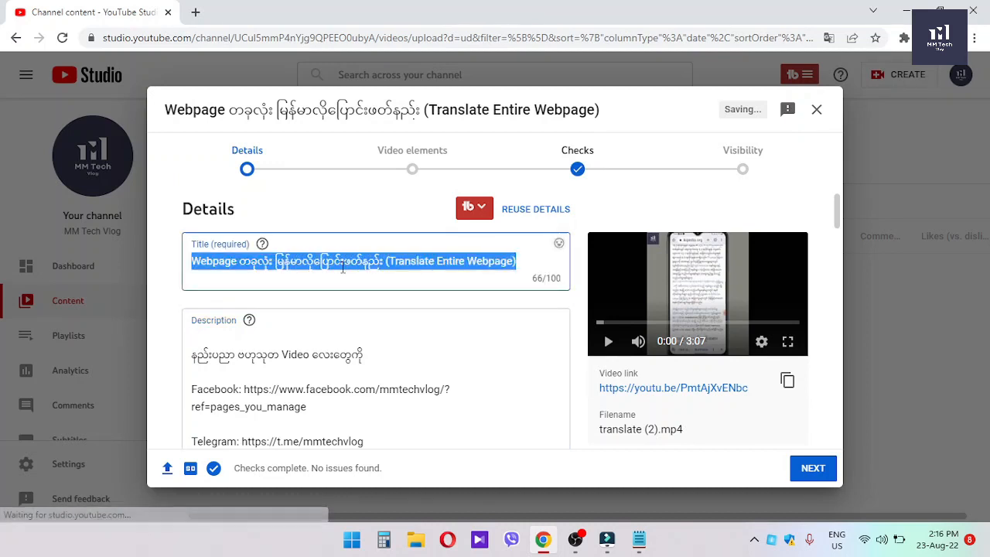
pyautogui.click(255, 341)
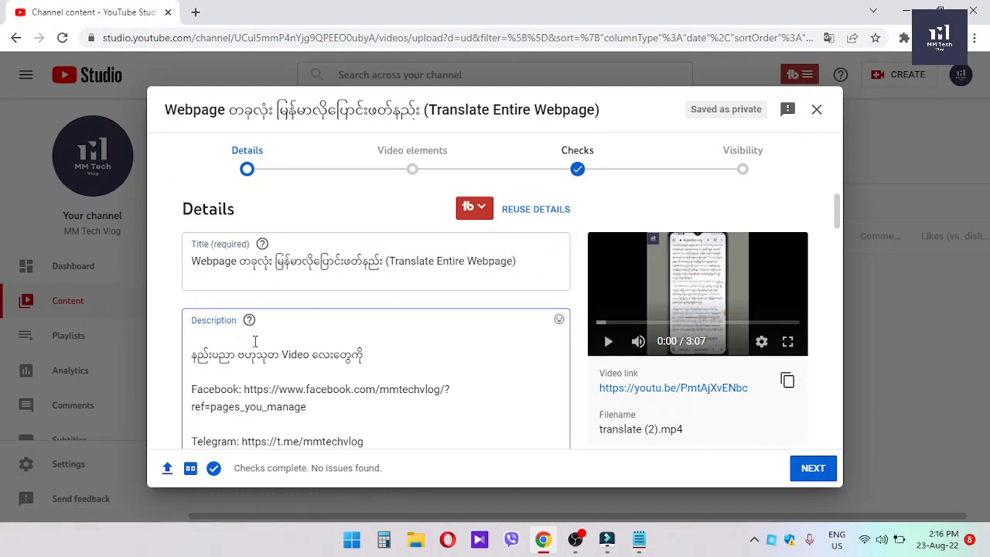
pyautogui.hotkey('ctrl', 'v')
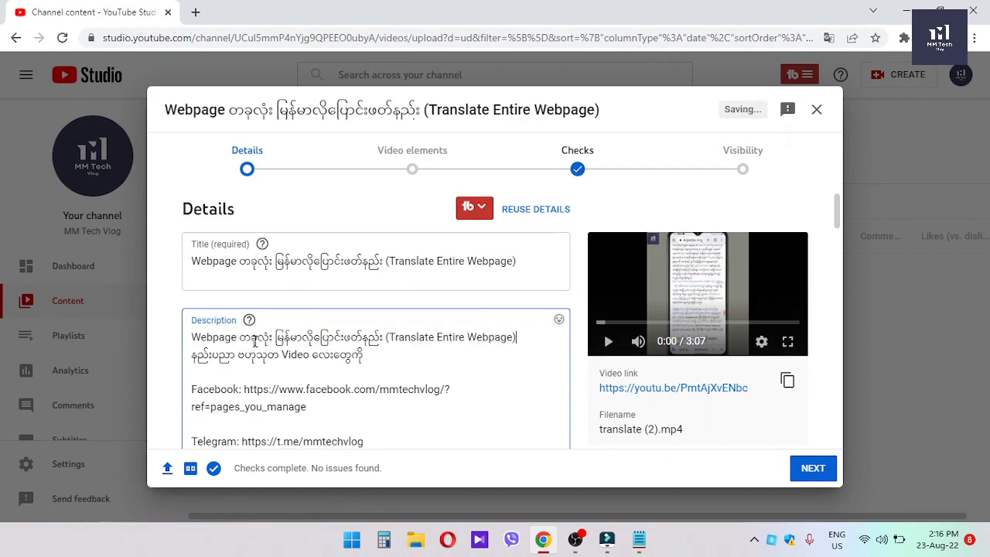
pyautogui.press('Return')
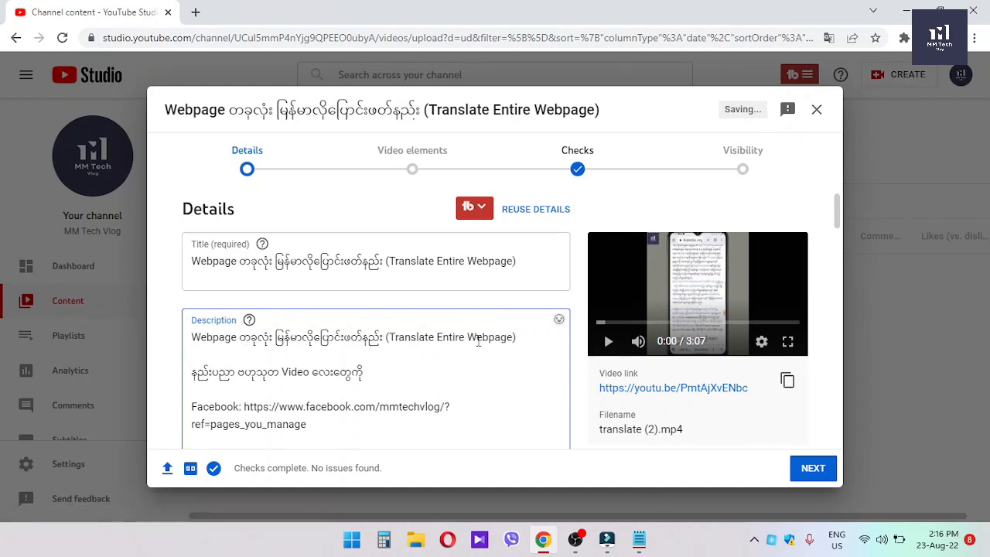
# Upload youtube thumb.jpg from the youtube upload folder as the video's custom thumbnail
pyautogui.scroll(-1, 478, 340)
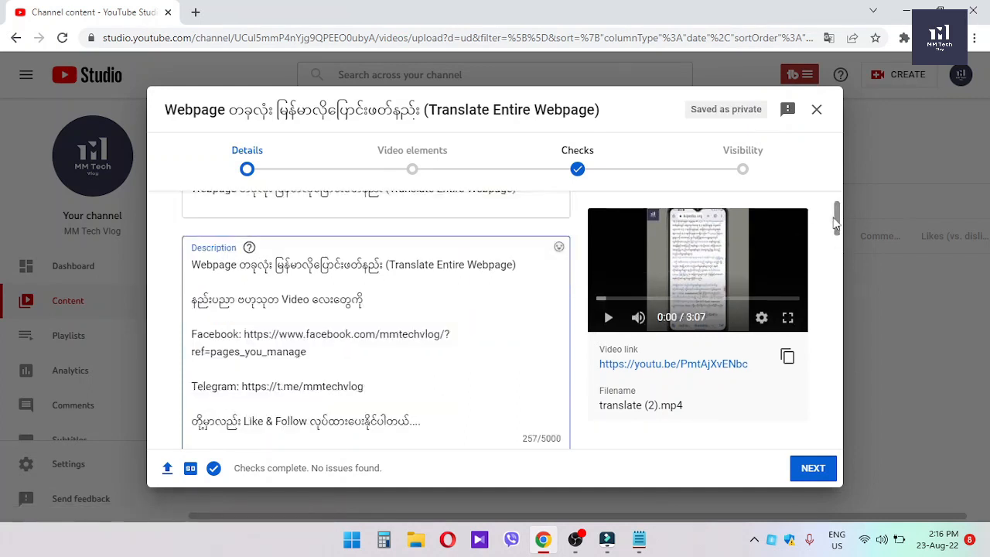
pyautogui.scroll(-4, 839, 226)
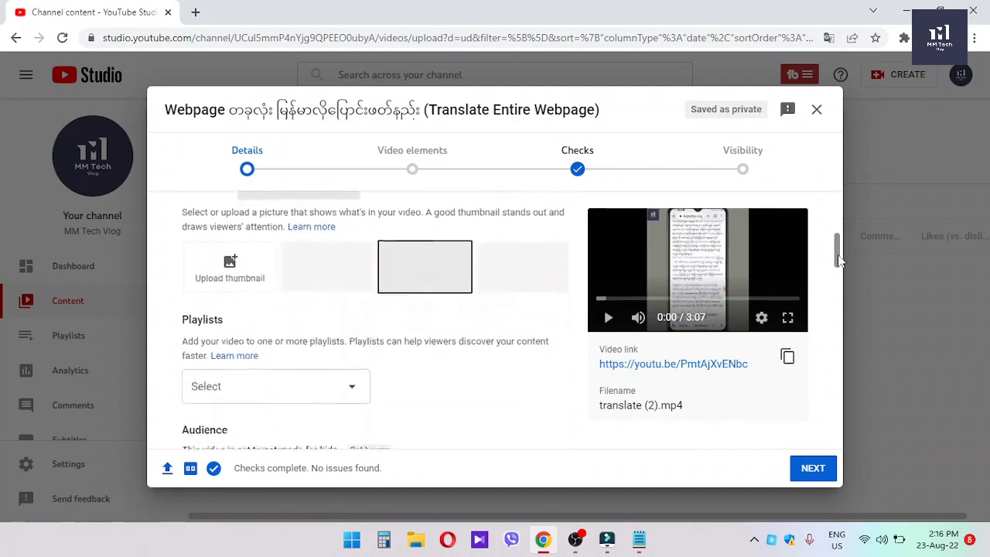
pyautogui.scroll(2, 839, 248)
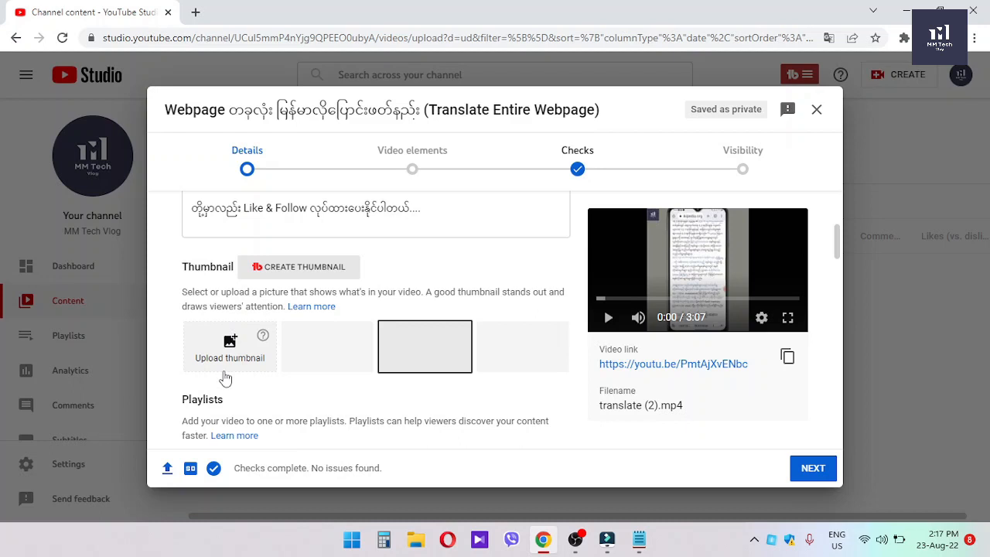
pyautogui.click(254, 362)
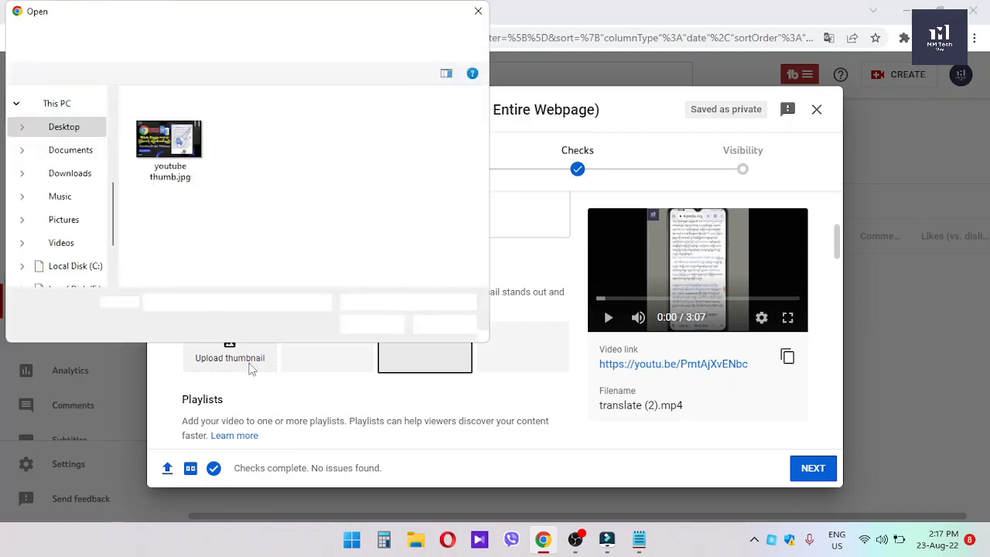
pyautogui.click(203, 175)
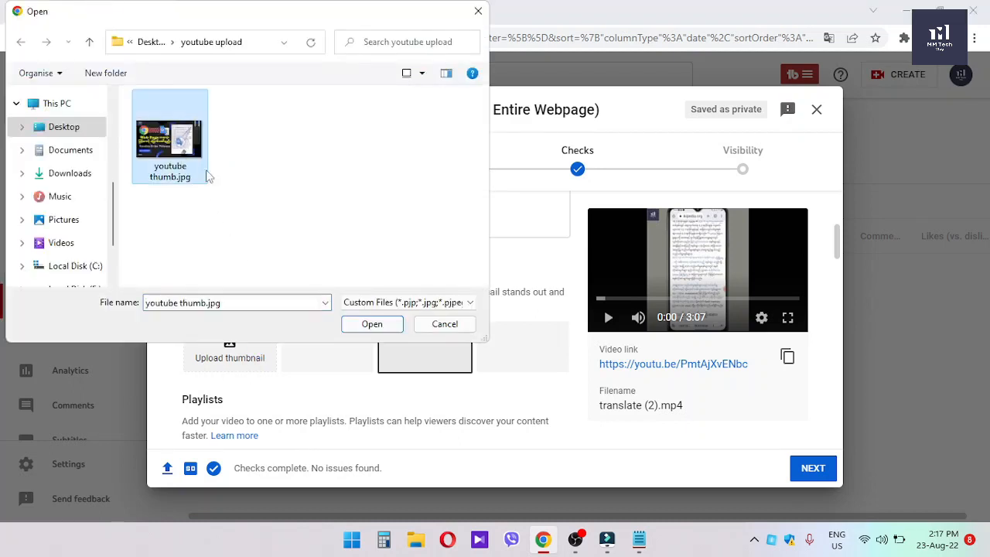
pyautogui.click(372, 324)
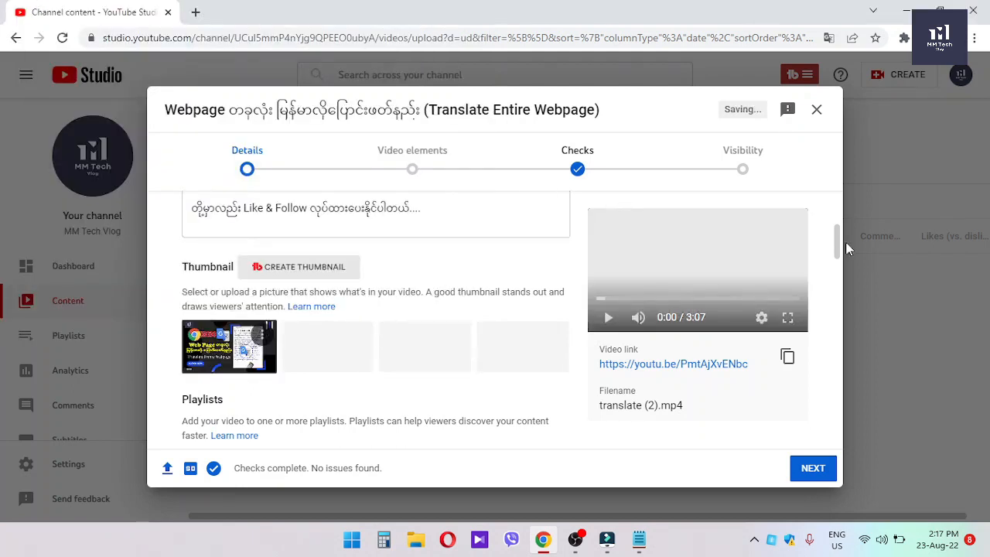
# Add the video to the Mobile playlist and to a new public playlist titled Computer Basic
pyautogui.moveTo(838, 237); pyautogui.dragTo(838, 255)
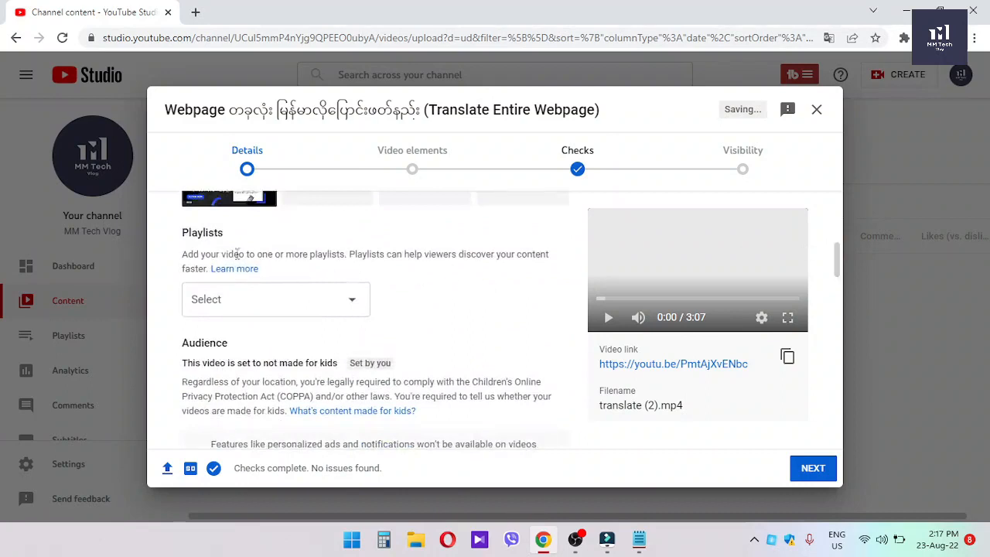
pyautogui.click(343, 302)
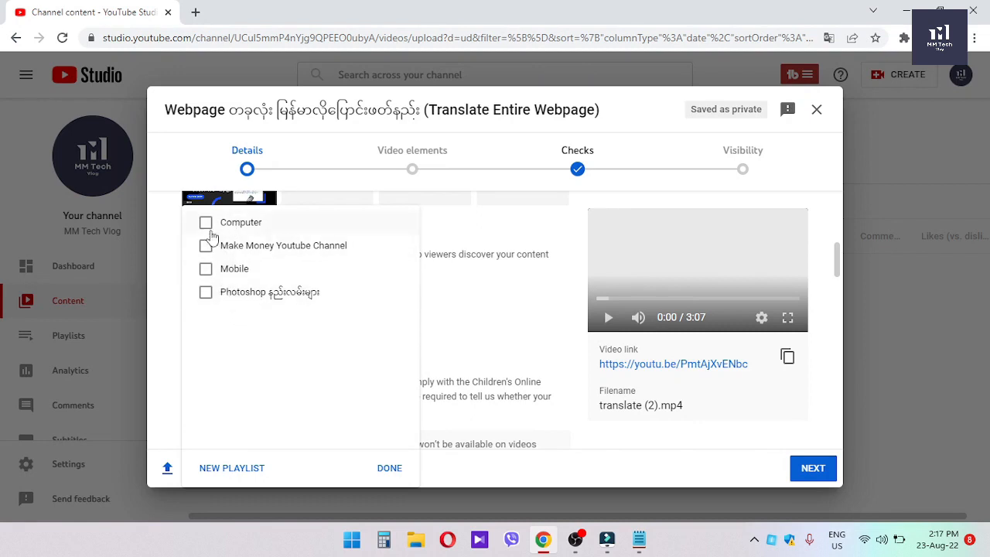
pyautogui.click(206, 273)
pyautogui.click(236, 469)
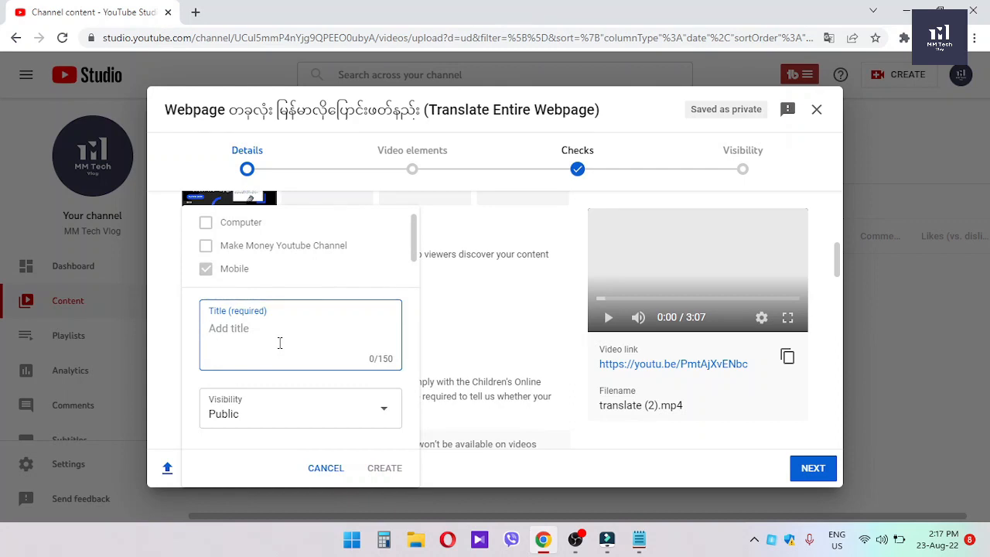
pyautogui.write('Computer Basic')
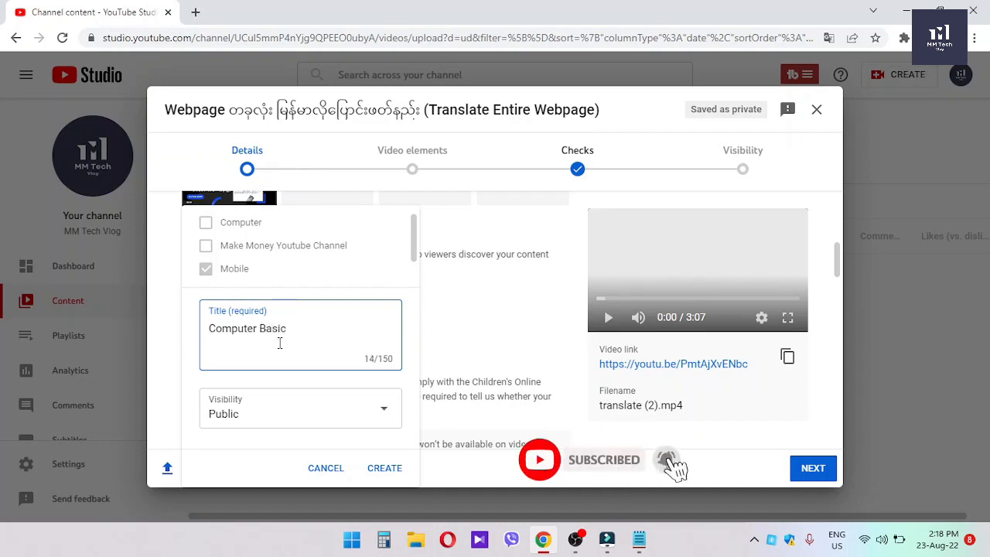
pyautogui.click(377, 476)
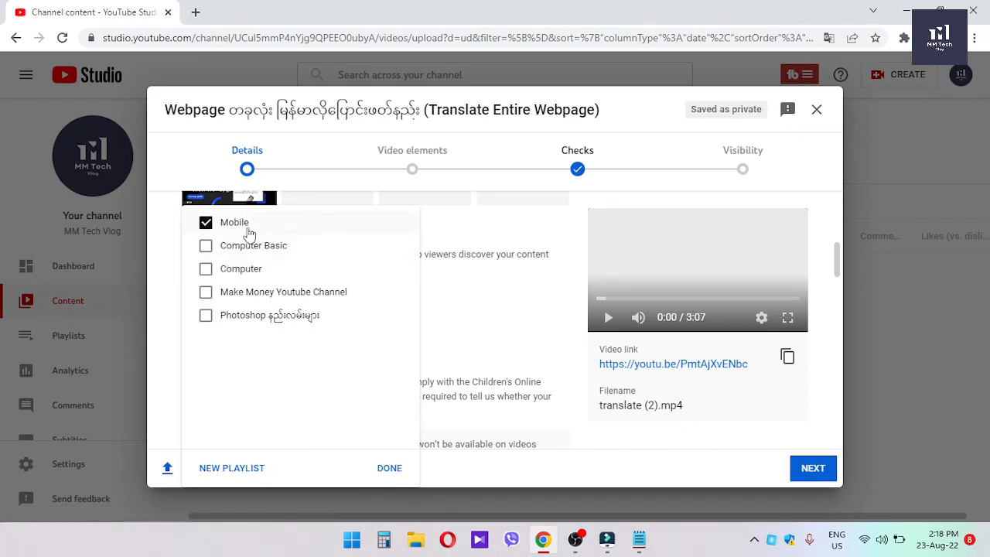
pyautogui.click(390, 469)
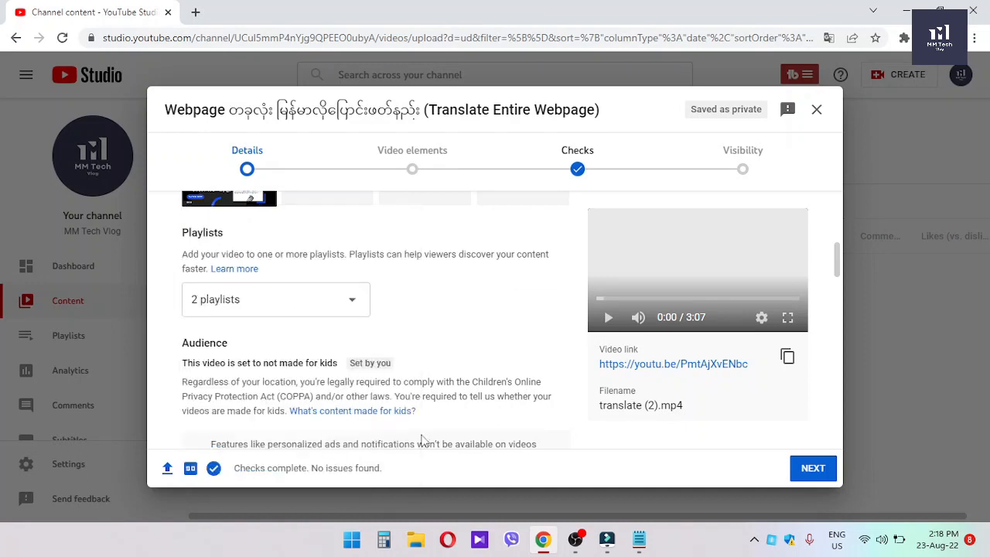
# Remove the video from the Computer Basic playlist and apply the playlist selection
pyautogui.click(349, 307)
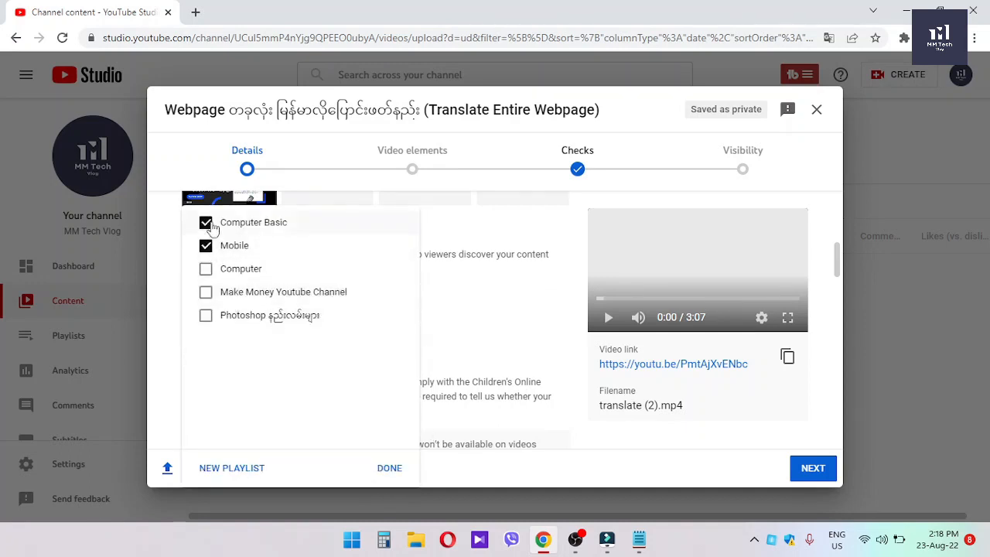
pyautogui.click(206, 221)
pyautogui.click(392, 470)
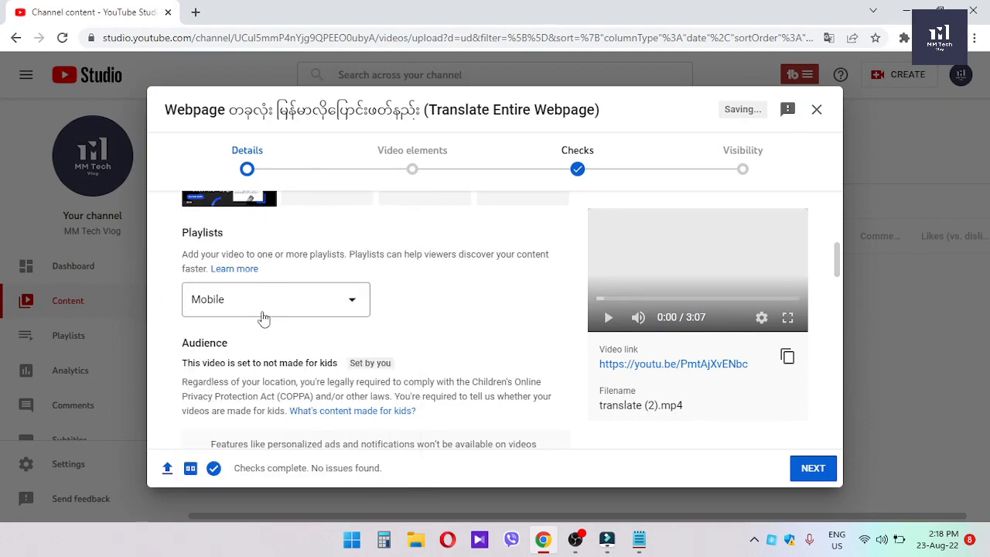
# Remove the Burmese tag နည်းပညာ ဗဟုသုတမျှဝေရာ from the video's tags
pyautogui.moveTo(838, 260); pyautogui.dragTo(836, 290)
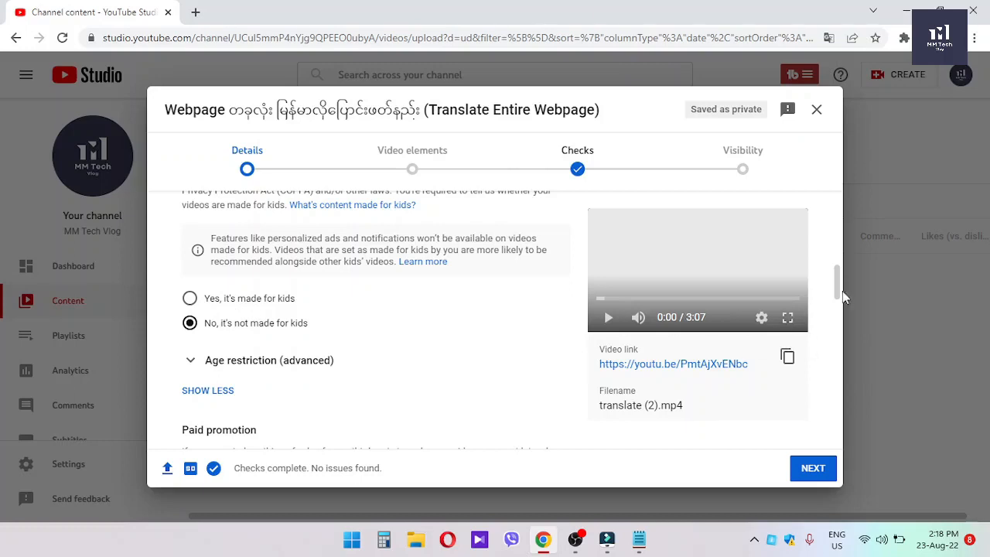
pyautogui.moveTo(837, 285)
pyautogui.mouseDown()
pyautogui.moveTo(841, 272)
pyautogui.moveTo(842, 286)
pyautogui.mouseUp()
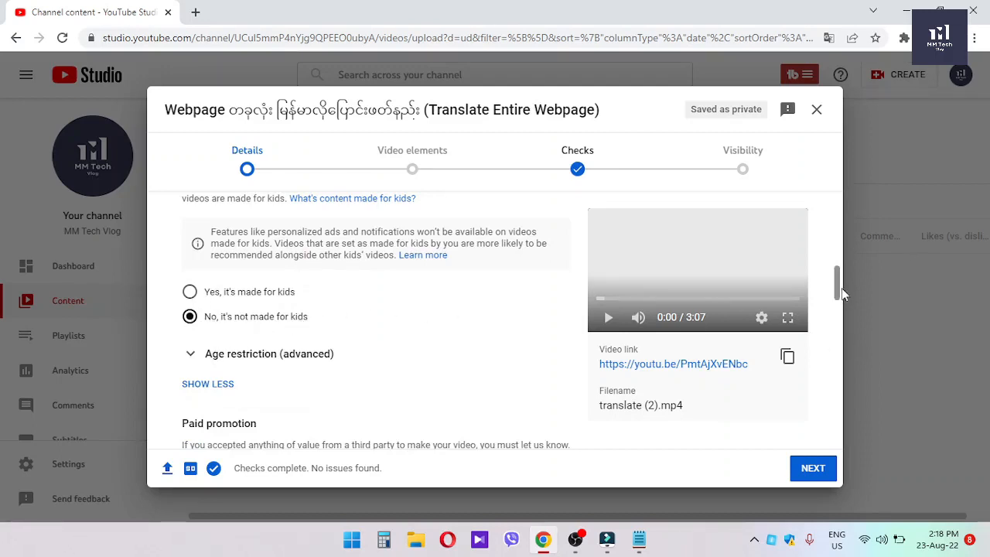
pyautogui.moveTo(839, 293); pyautogui.dragTo(835, 354)
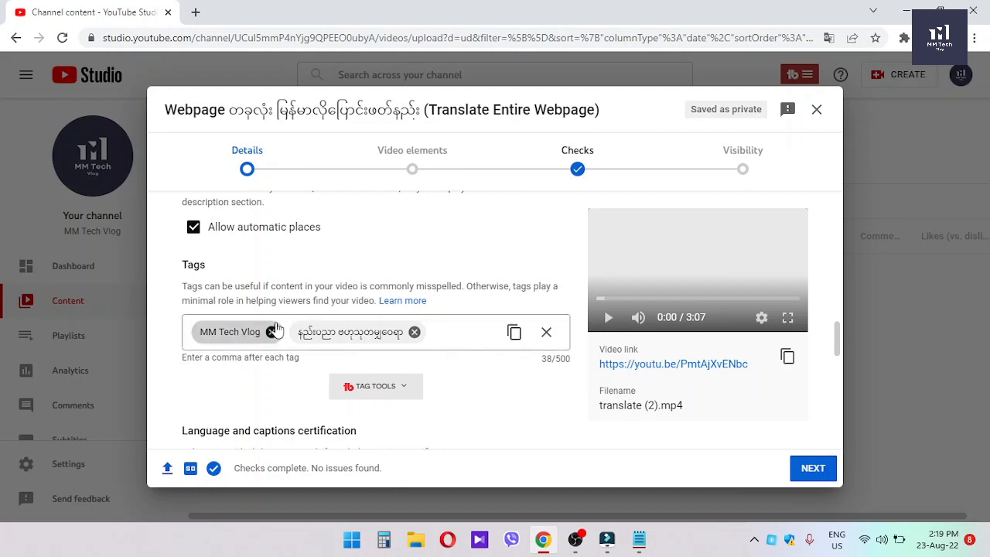
pyautogui.click(415, 332)
# Switch to Notepad, copy the whole line of comma-separated YouTube upload keywords, and return to the video's tags
pyautogui.click(639, 543)
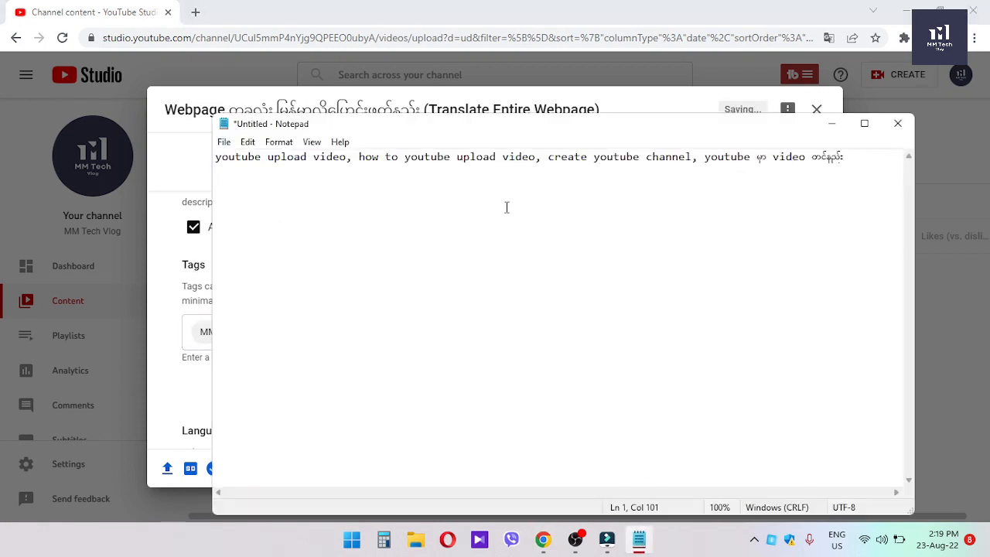
pyautogui.moveTo(570, 138); pyautogui.dragTo(523, 31)
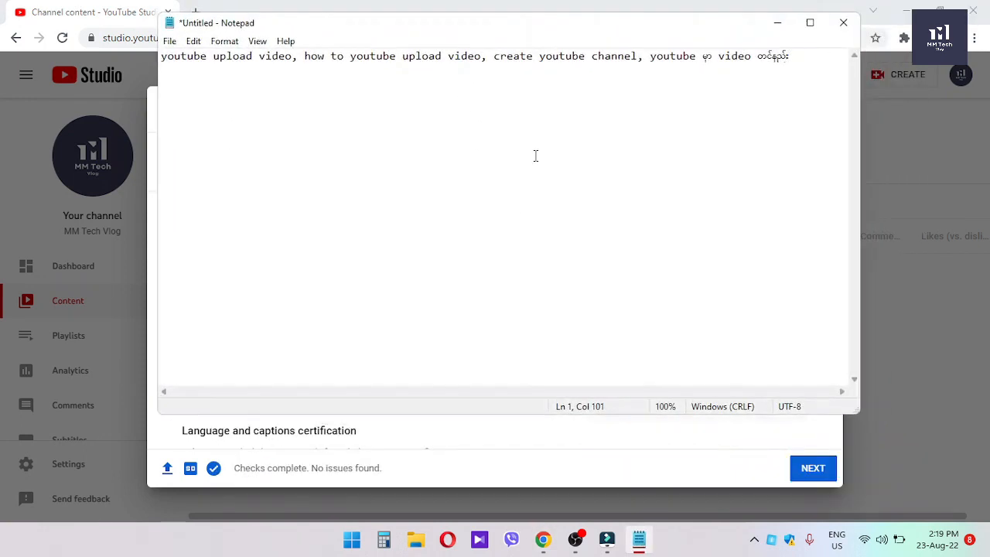
pyautogui.hotkey('ctrl', 'a')
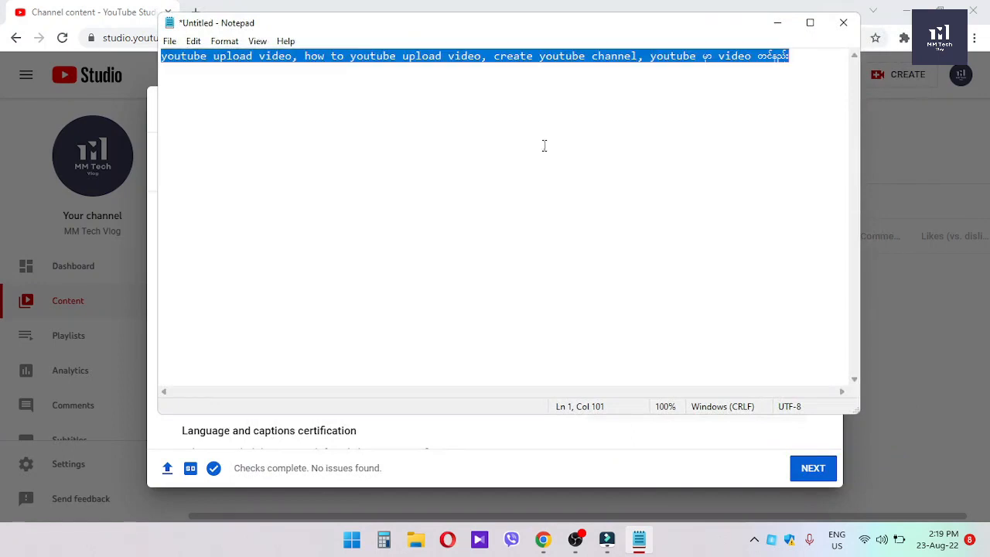
pyautogui.click(777, 22)
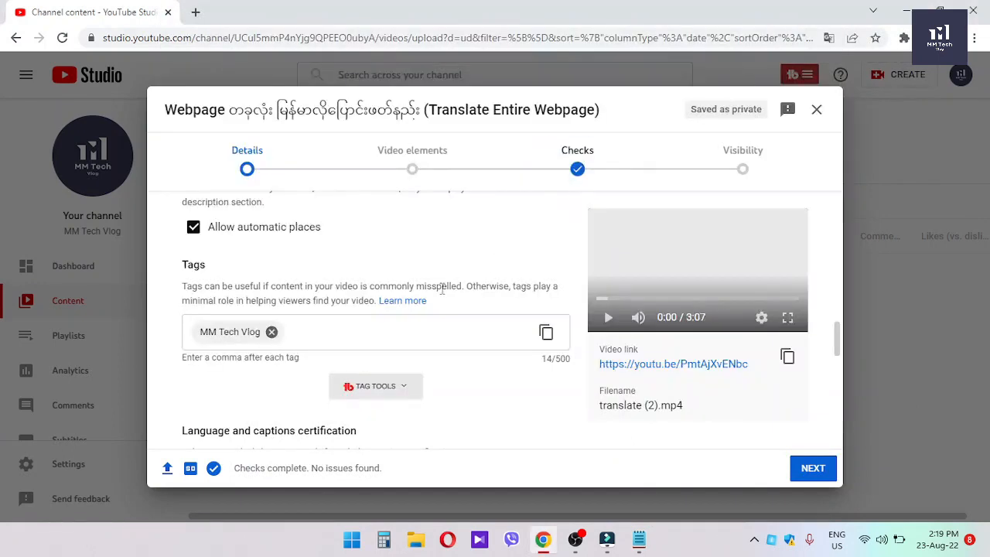
# Add the copied keywords as tags: youtube upload video, how to youtube upload video, create youtube channel, youtube မှာ video တင်နည်း
pyautogui.click(368, 327)
pyautogui.write('youtube upload video, how to youtube upload video, create youtube channel, youtube မှာ video တင်နည်း')
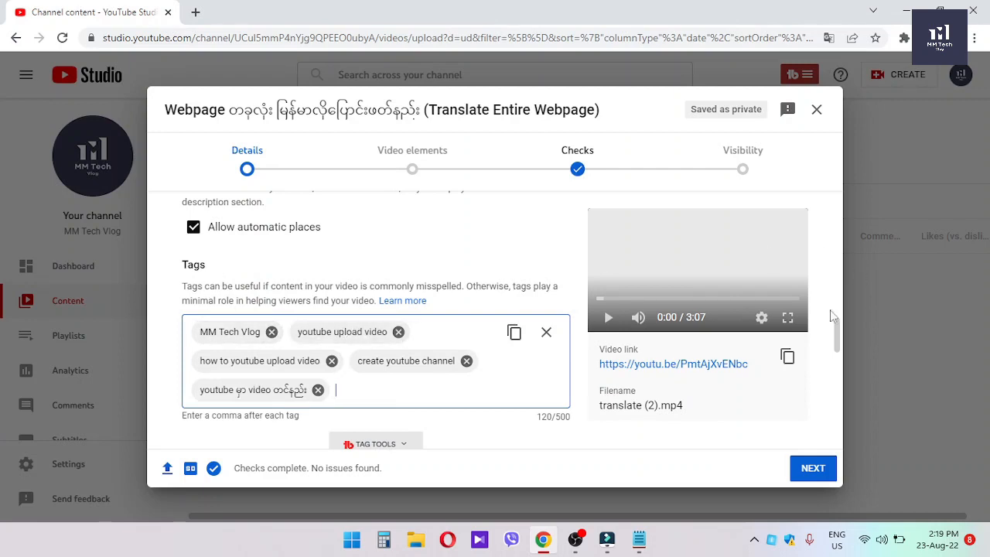
# Set the video language to Burmese in the language and captions certification settings
pyautogui.scroll(-3, 839, 349)
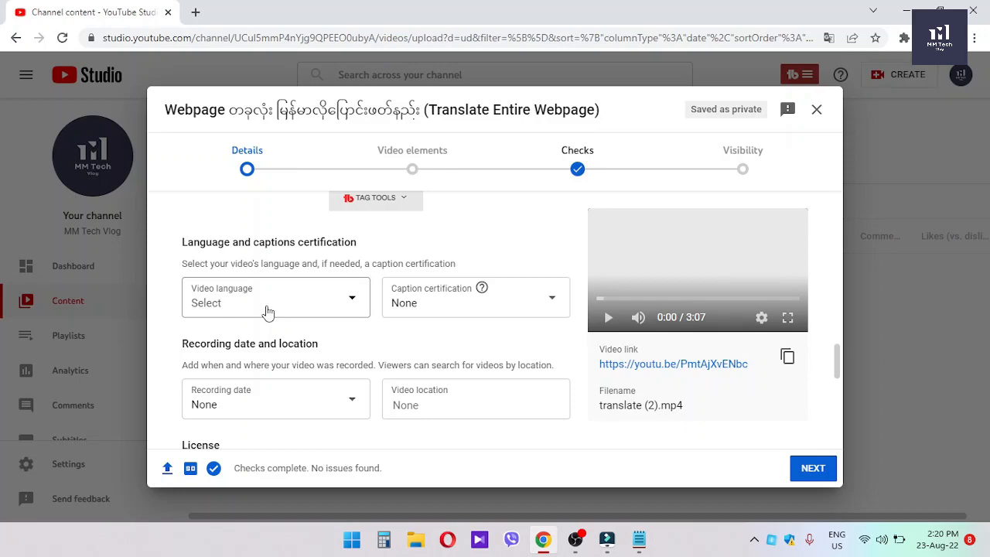
pyautogui.click(314, 297)
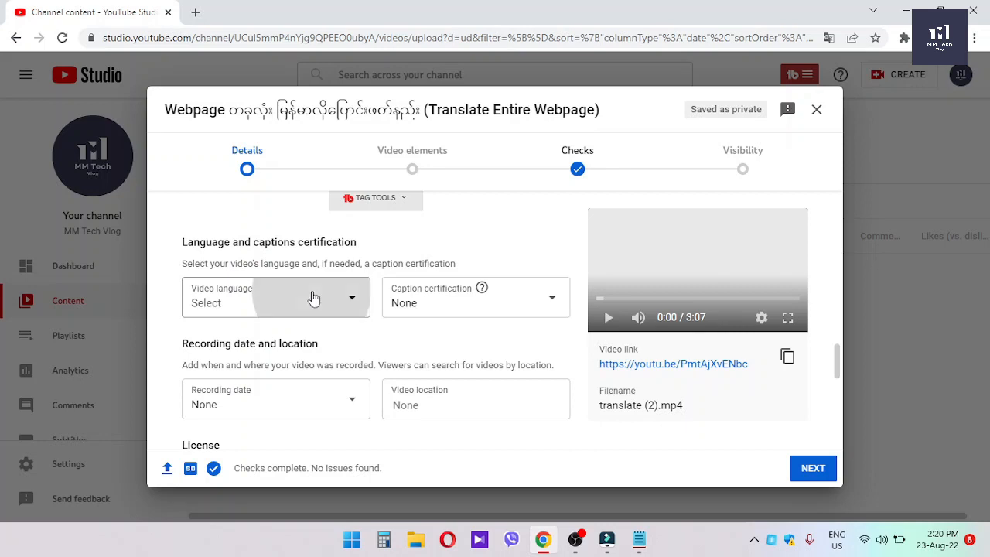
pyautogui.scroll(-1, 294, 168)
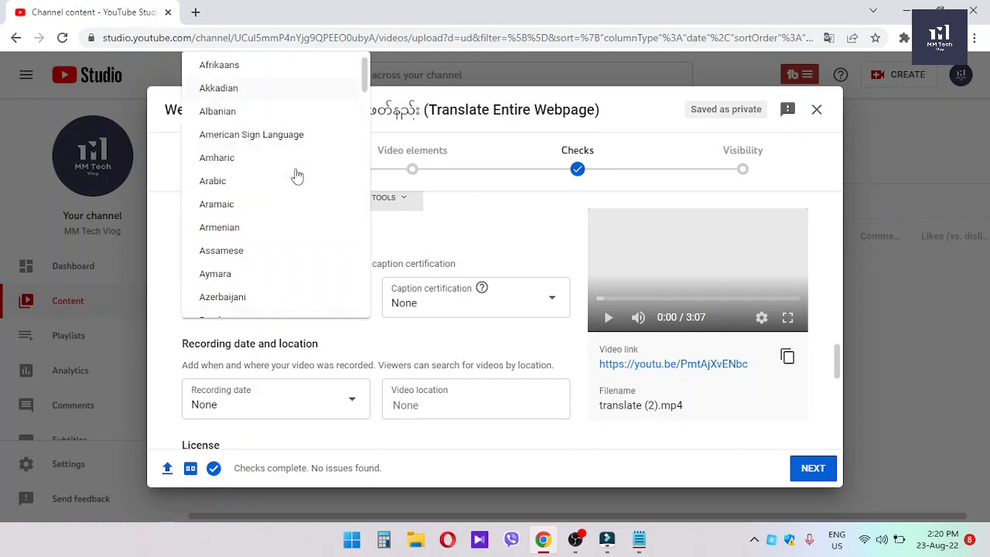
pyautogui.scroll(-4, 295, 167)
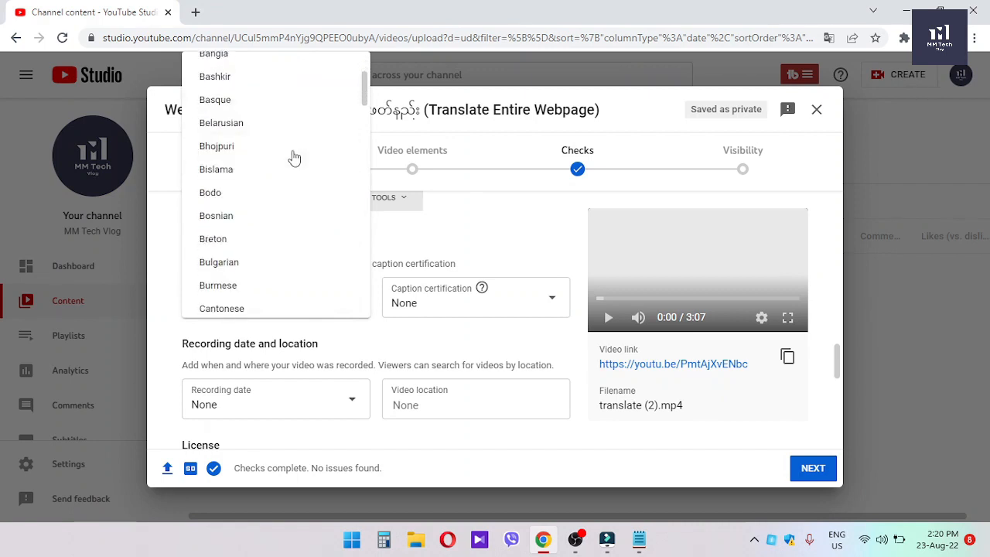
pyautogui.click(243, 294)
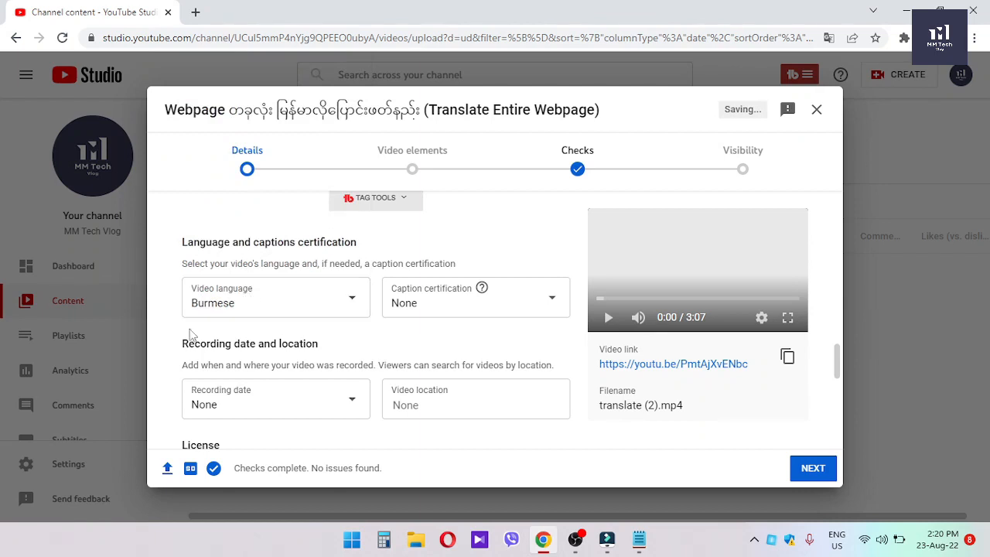
# Set the video's recording date to Aug 23, 2022
pyautogui.scroll(1, 358, 393)
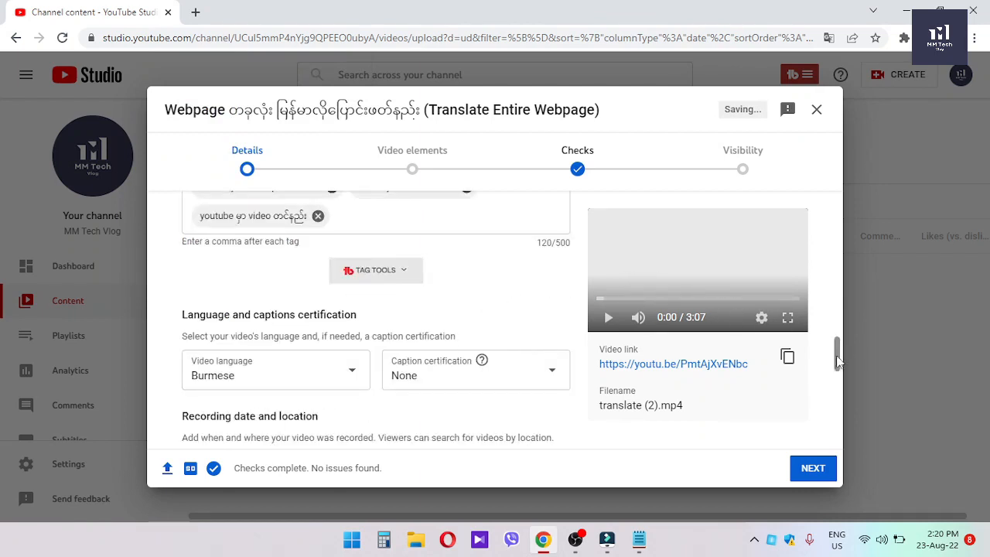
pyautogui.moveTo(836, 357); pyautogui.dragTo(840, 381)
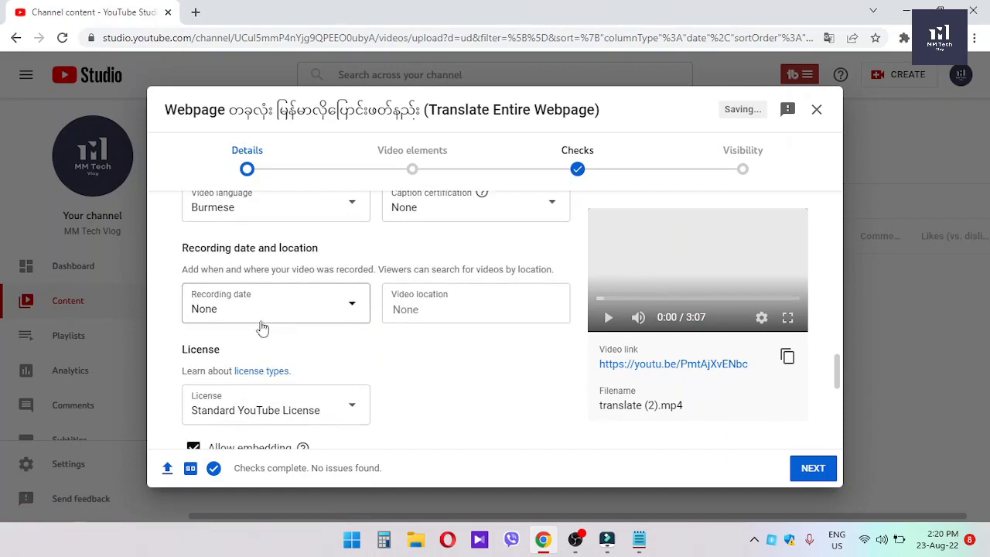
pyautogui.click(337, 310)
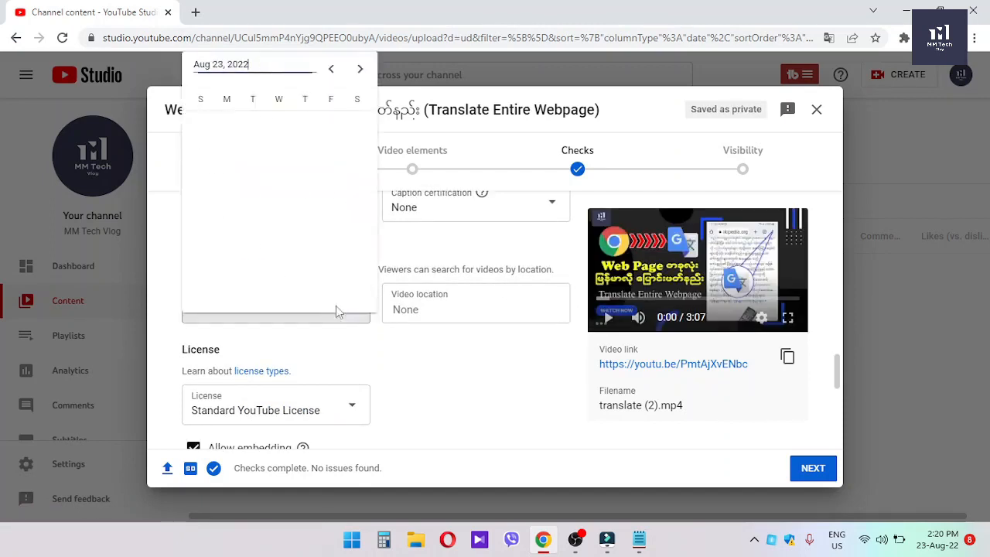
pyautogui.click(249, 280)
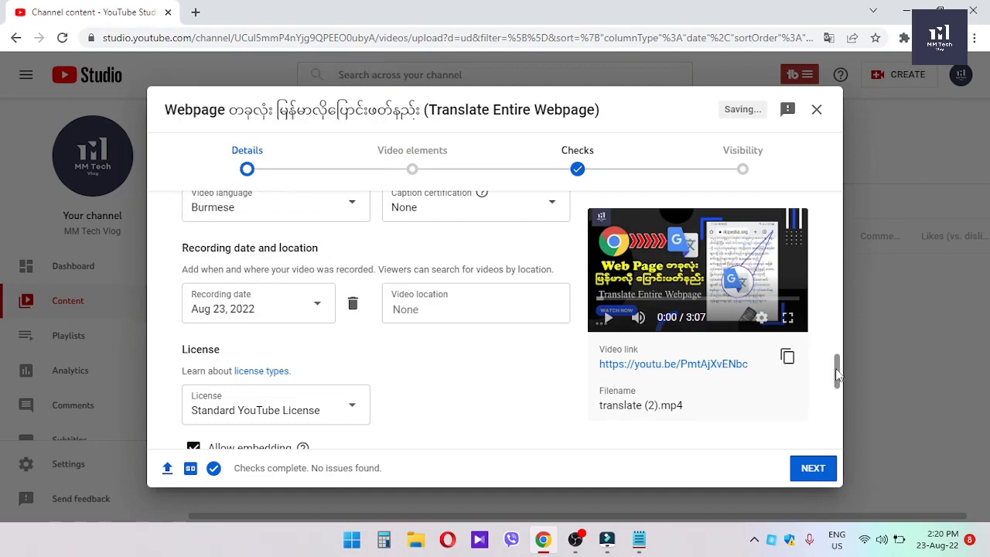
# Choose the Standard YouTube License for the video and turn off Allow embedding
pyautogui.moveTo(837, 375); pyautogui.dragTo(844, 380)
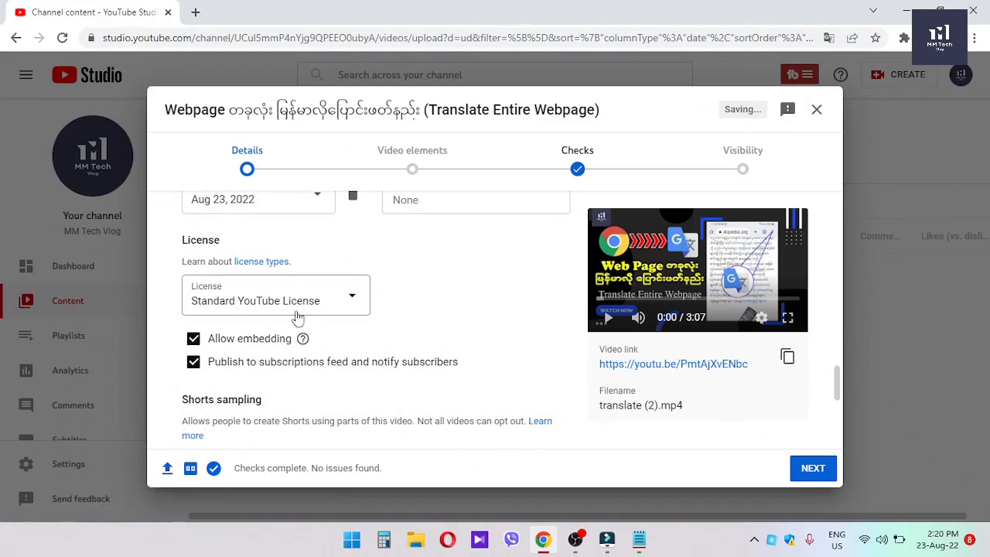
pyautogui.click(339, 312)
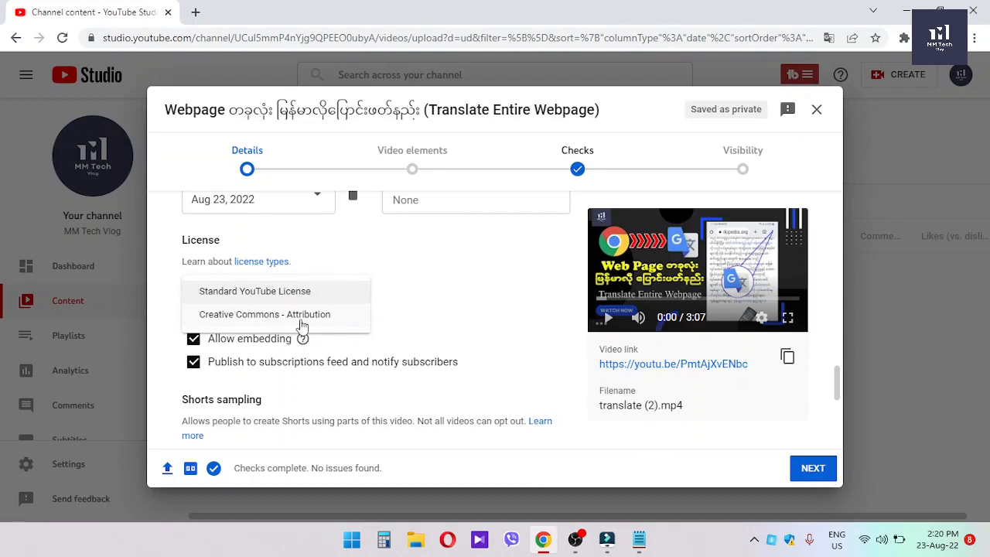
pyautogui.click(299, 290)
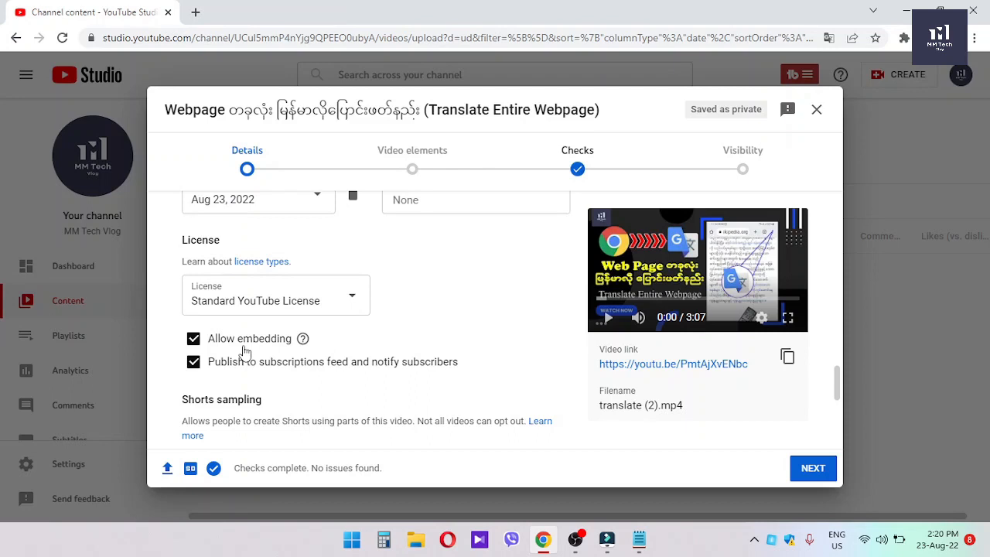
pyautogui.click(215, 344)
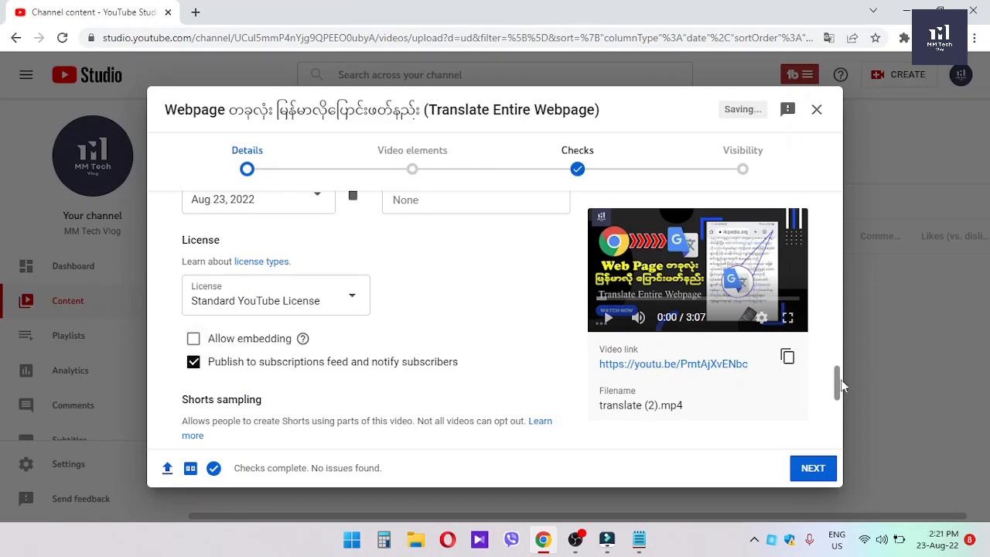
# Turn off Shorts sampling so that people cannot sample this content
pyautogui.moveTo(840, 397)
pyautogui.mouseDown()
pyautogui.moveTo(847, 421)
pyautogui.moveTo(845, 404)
pyautogui.mouseUp()
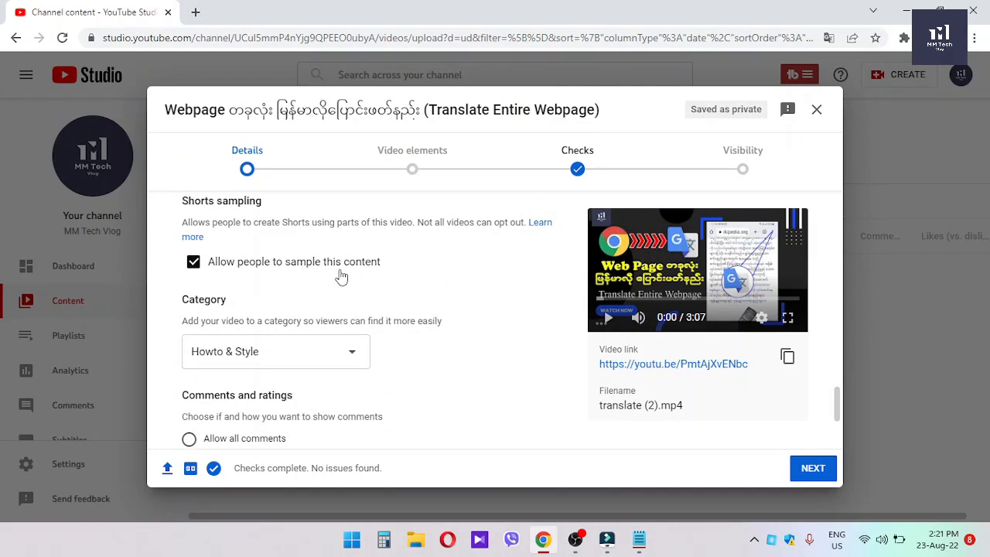
pyautogui.click(194, 267)
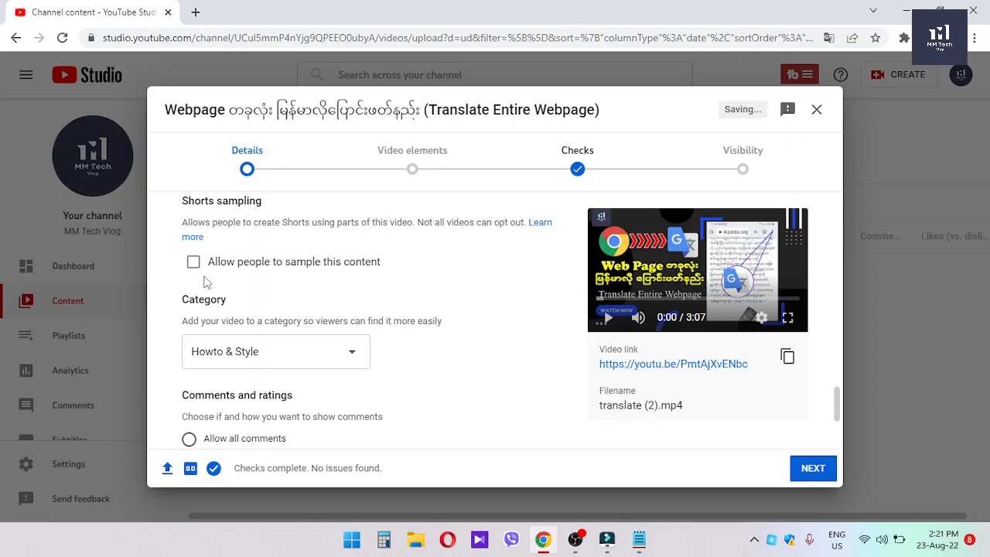
pyautogui.click(194, 267)
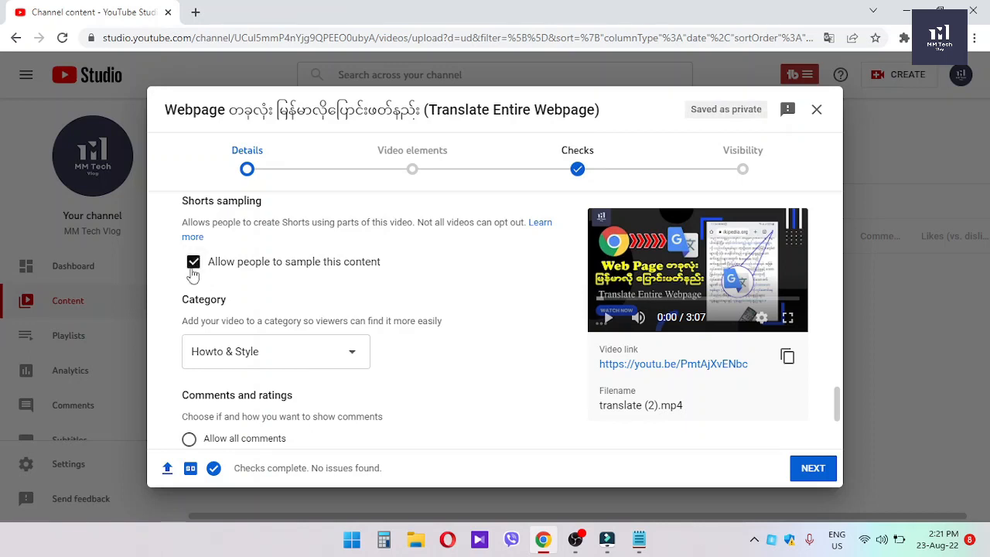
pyautogui.click(192, 271)
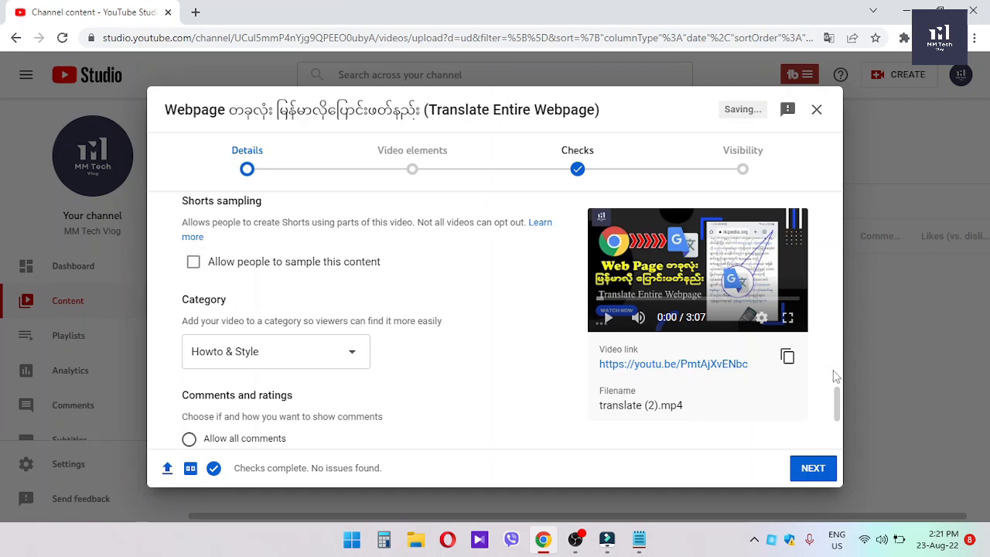
# Continue to the Video elements stage of the upload and start adding an end screen
pyautogui.scroll(-3, 838, 414)
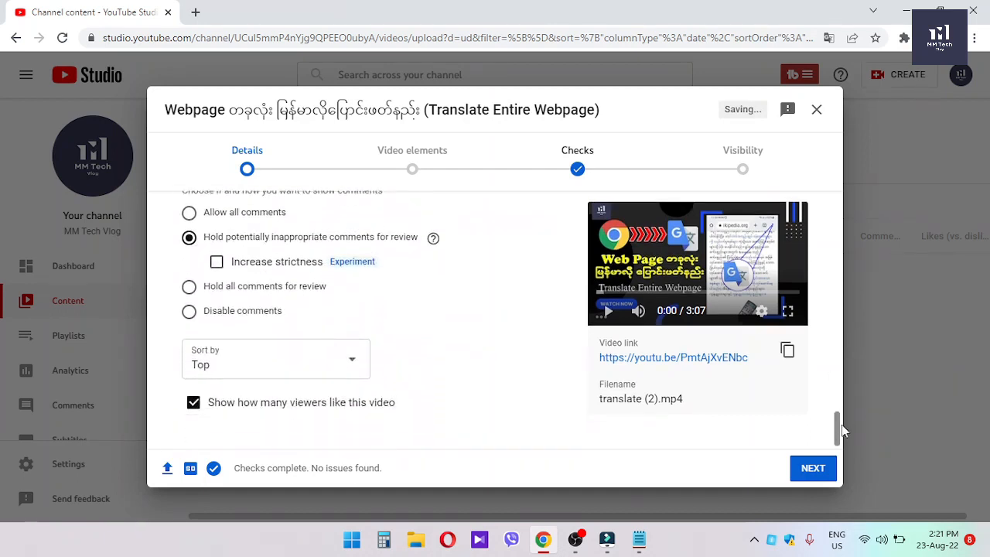
pyautogui.click(812, 469)
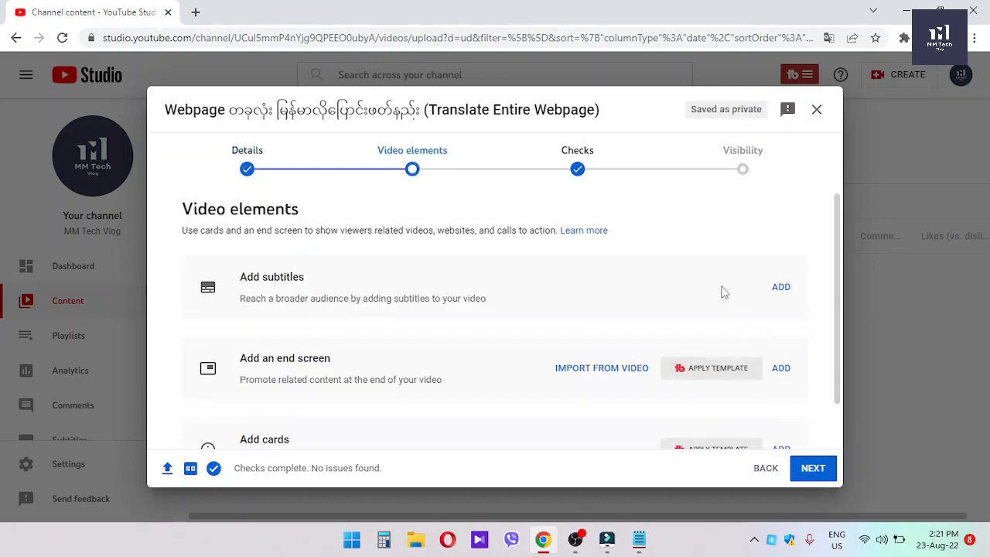
pyautogui.scroll(-1, 832, 328)
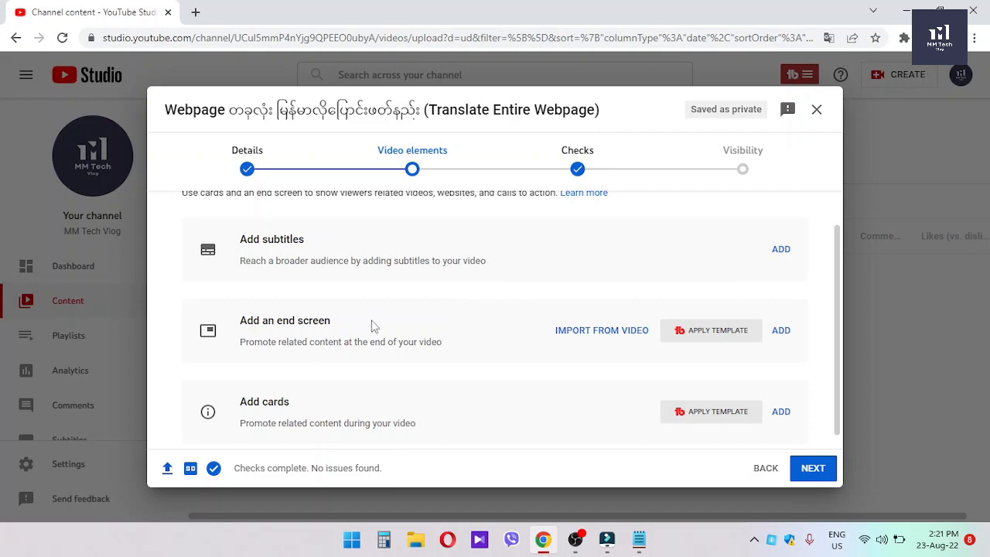
pyautogui.click(781, 333)
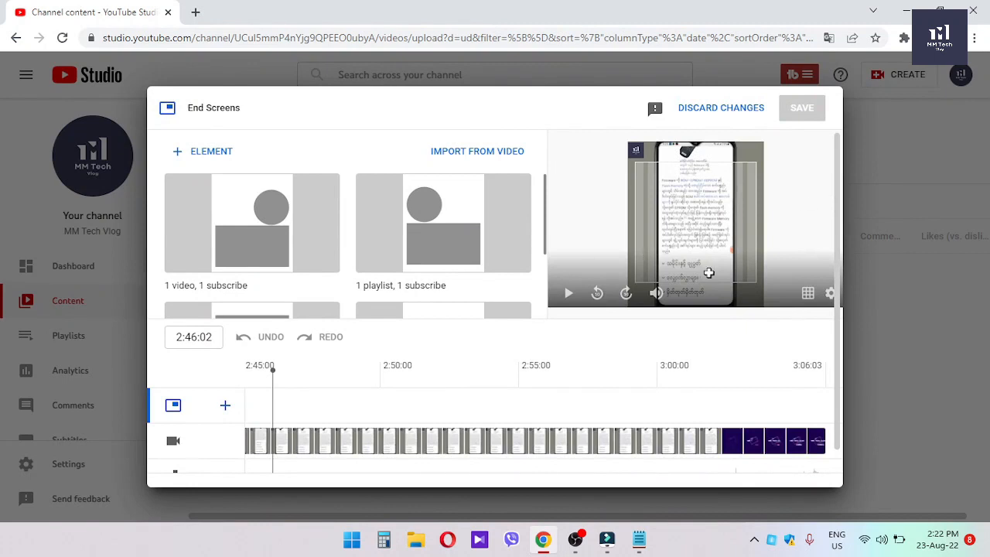
# Add a video element to the end screen and place it in the lower right corner of the allowed area
pyautogui.rightClick(664, 269)
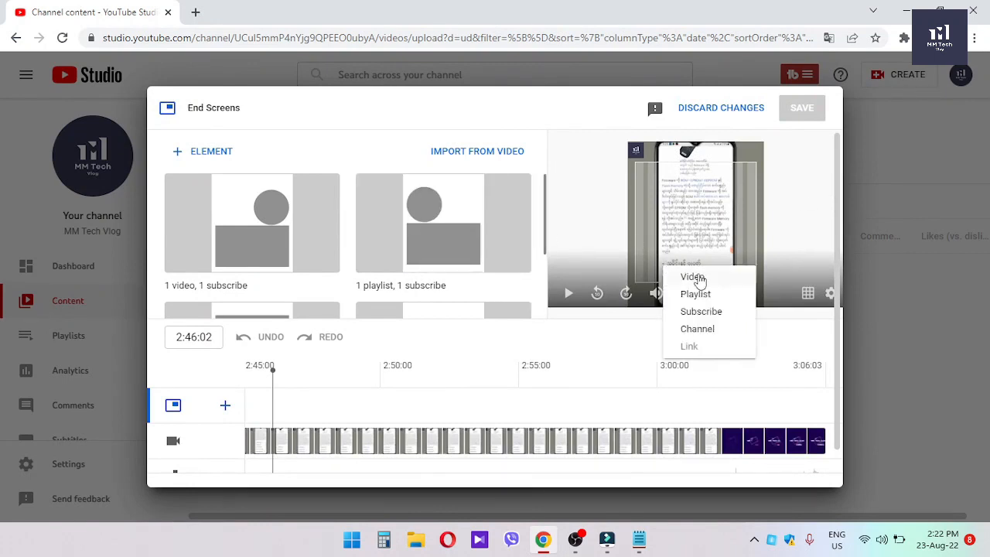
pyautogui.click(694, 277)
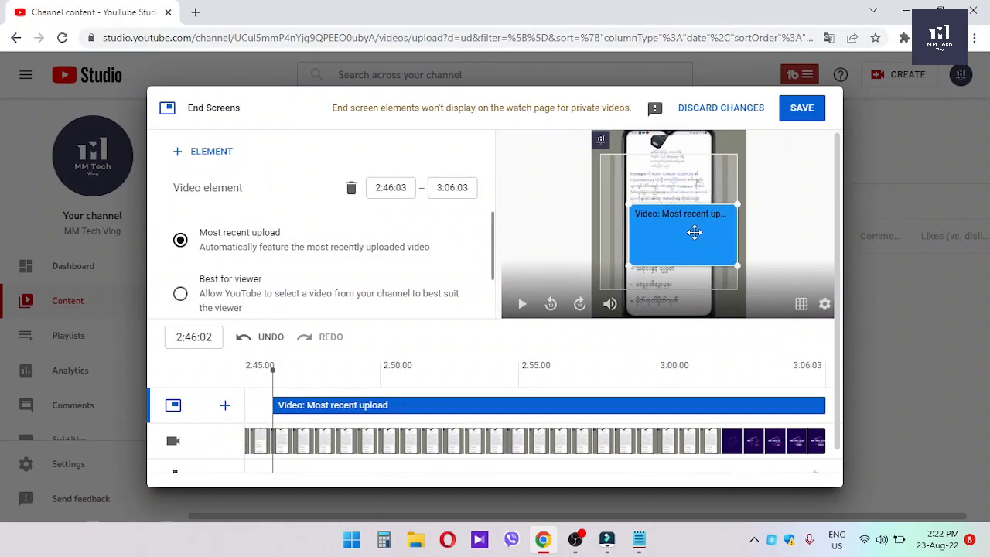
pyautogui.moveTo(694, 230); pyautogui.dragTo(722, 264)
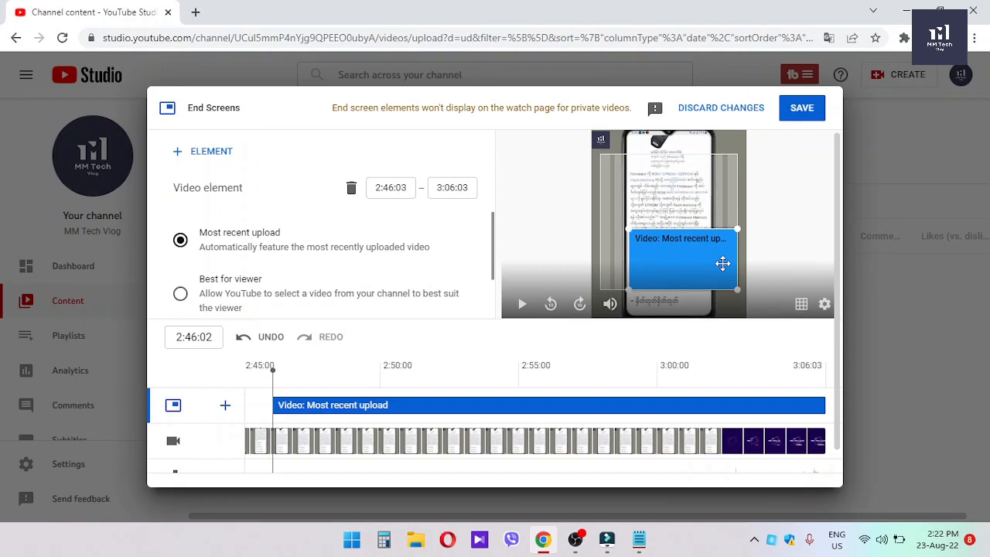
pyautogui.moveTo(722, 264)
pyautogui.mouseDown()
pyautogui.moveTo(726, 197)
pyautogui.moveTo(727, 267)
pyautogui.mouseUp()
# Make the end screen element feature the channel's own video on opening a Youtube Business Channel
pyautogui.scroll(-2, 483, 279)
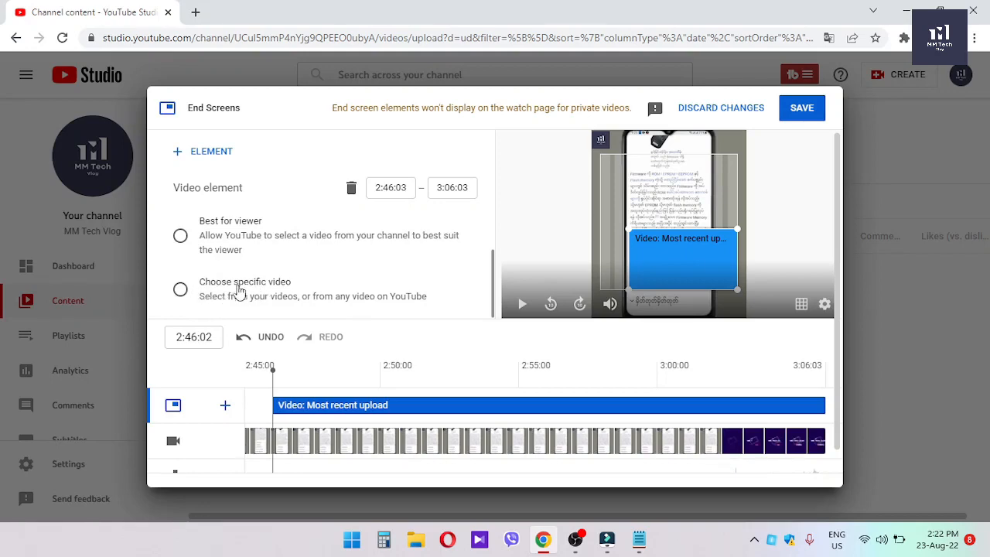
pyautogui.click(203, 292)
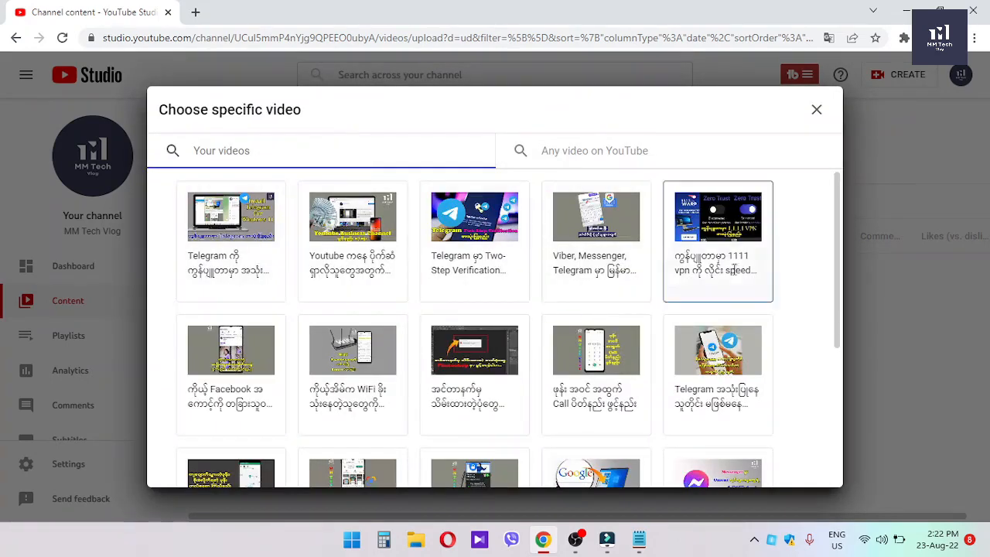
pyautogui.moveTo(841, 246)
pyautogui.mouseDown()
pyautogui.moveTo(826, 300)
pyautogui.moveTo(835, 323)
pyautogui.moveTo(841, 246)
pyautogui.mouseUp()
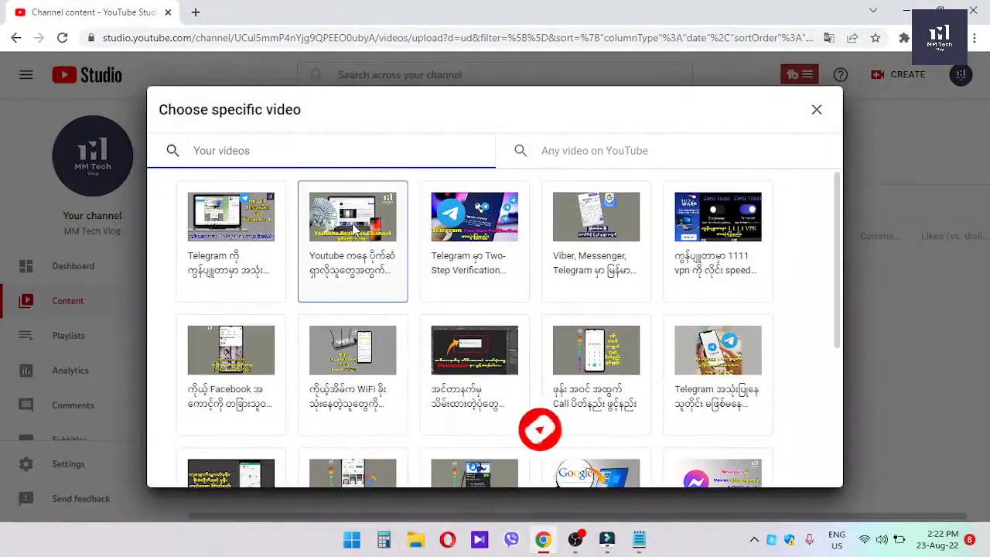
pyautogui.click(354, 228)
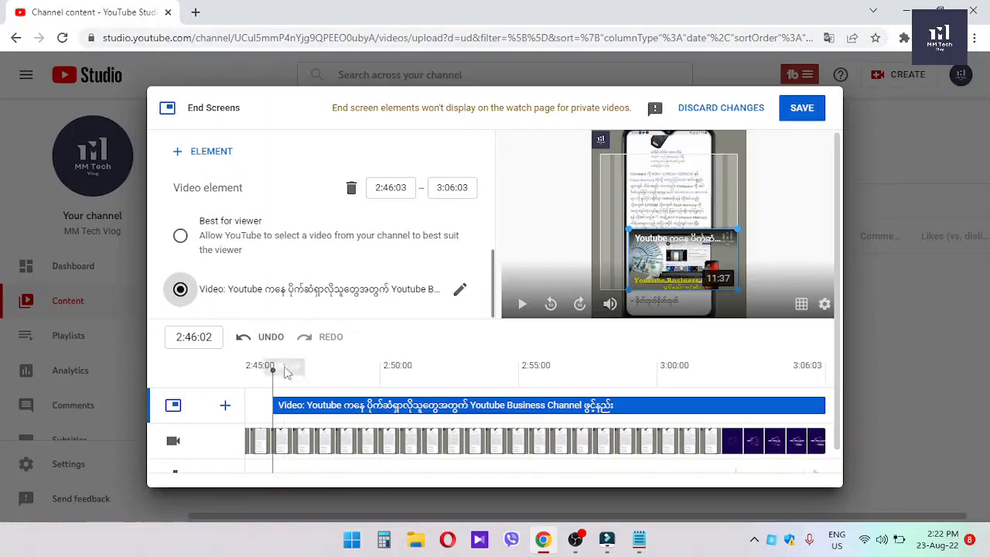
# Add a second video element to the end screen and place it directly above the first, without overlap
pyautogui.click(518, 379)
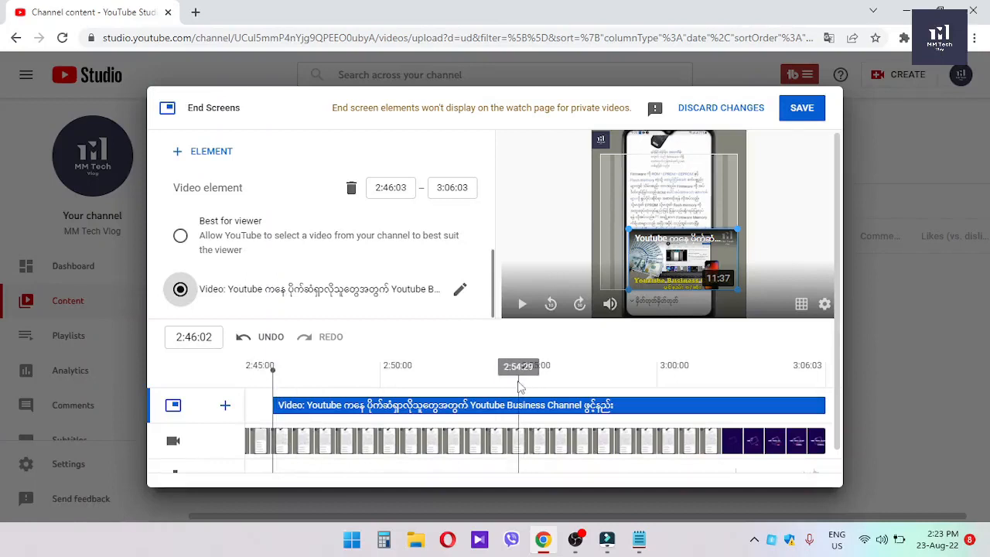
pyautogui.click(657, 379)
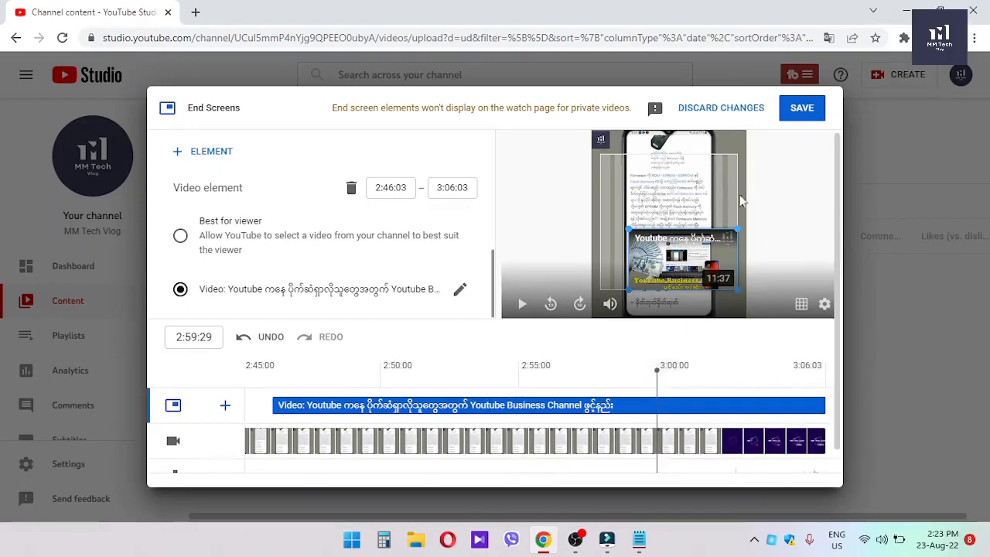
pyautogui.click(700, 170)
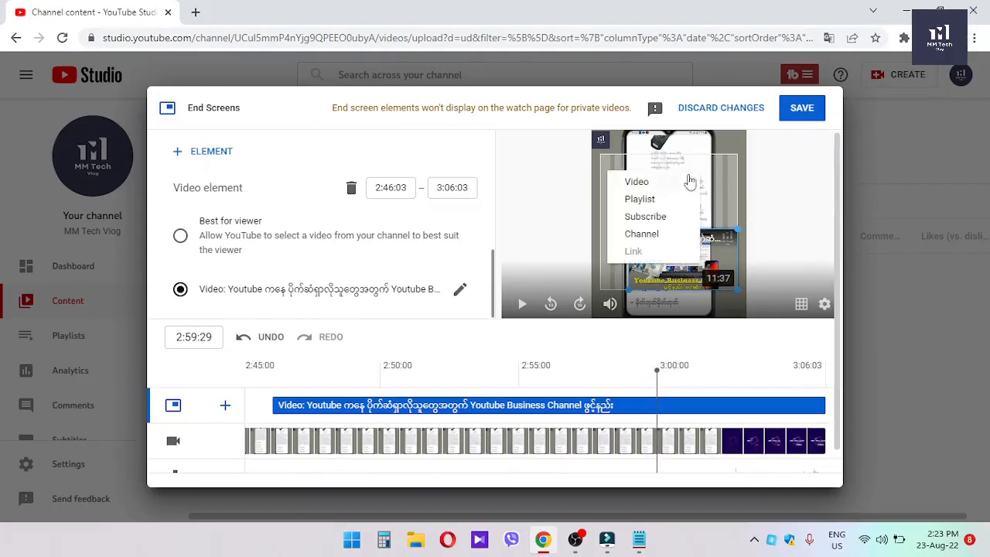
pyautogui.click(645, 180)
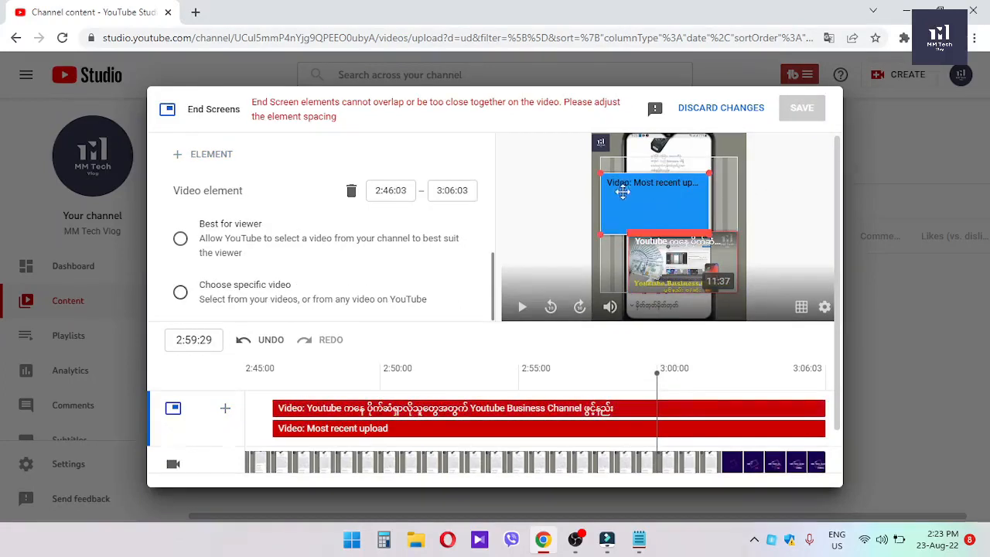
pyautogui.moveTo(623, 185); pyautogui.dragTo(687, 180)
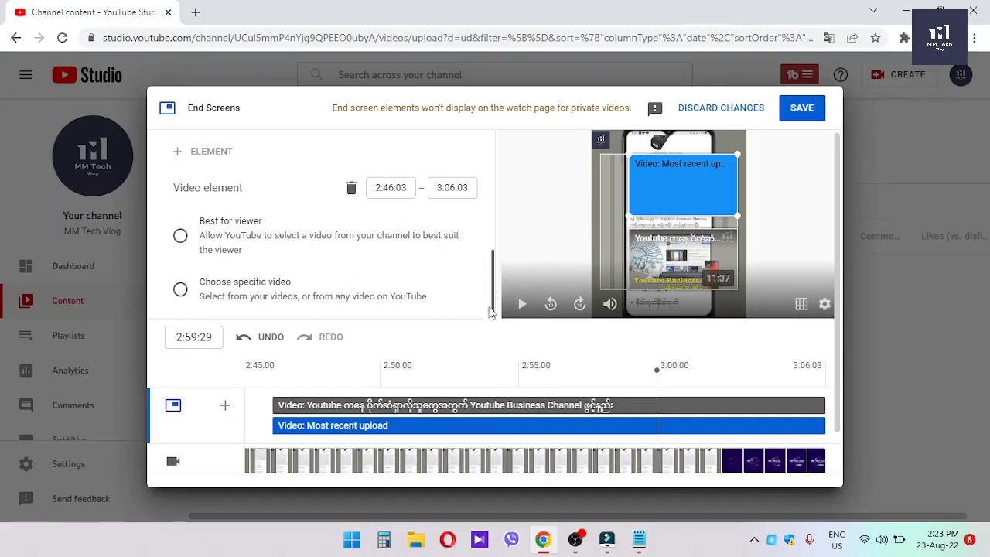
# Make the upper end screen element feature the channel's own Viber, Messenger, Telegram Gboard video, and save the end screen
pyautogui.click(180, 291)
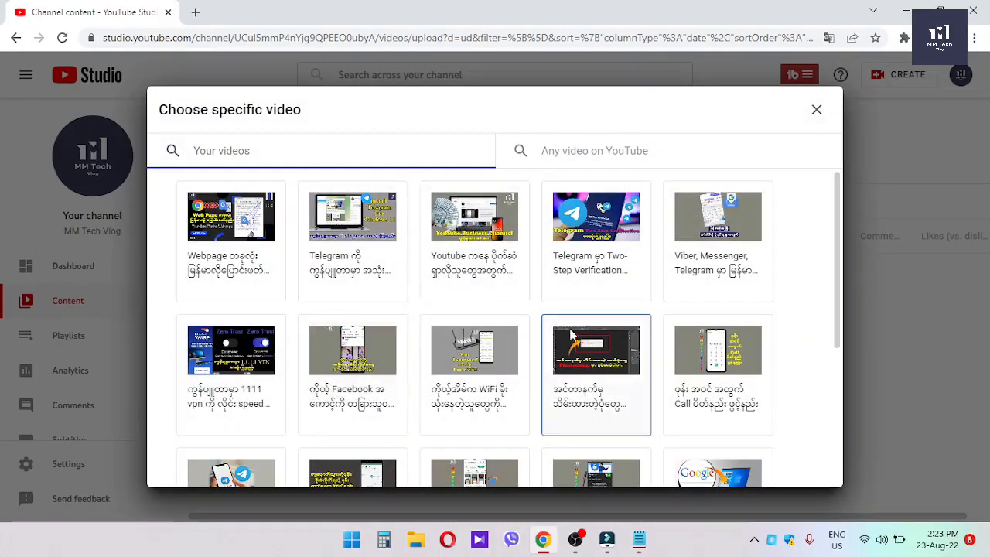
pyautogui.scroll(-1, 495, 400)
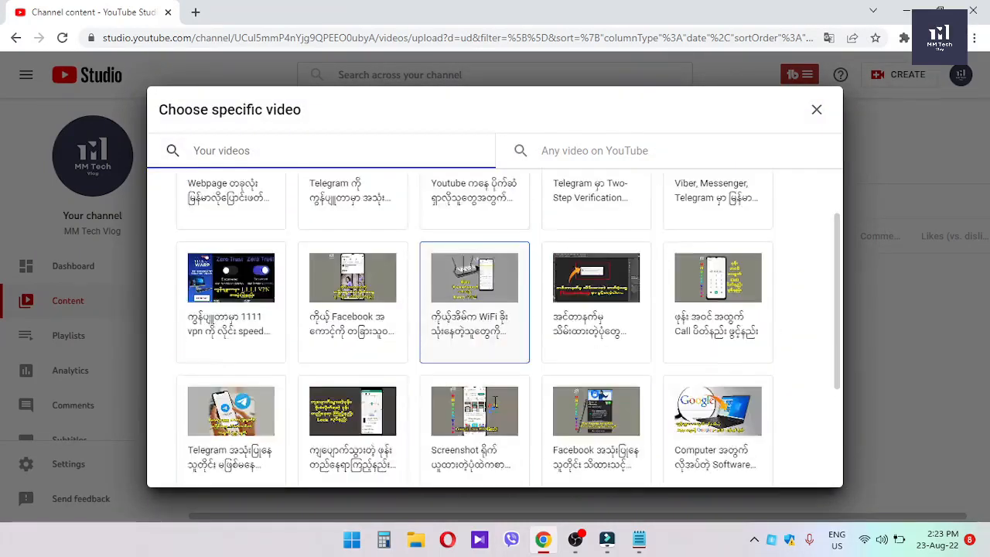
pyautogui.scroll(1, 650, 380)
pyautogui.click(730, 232)
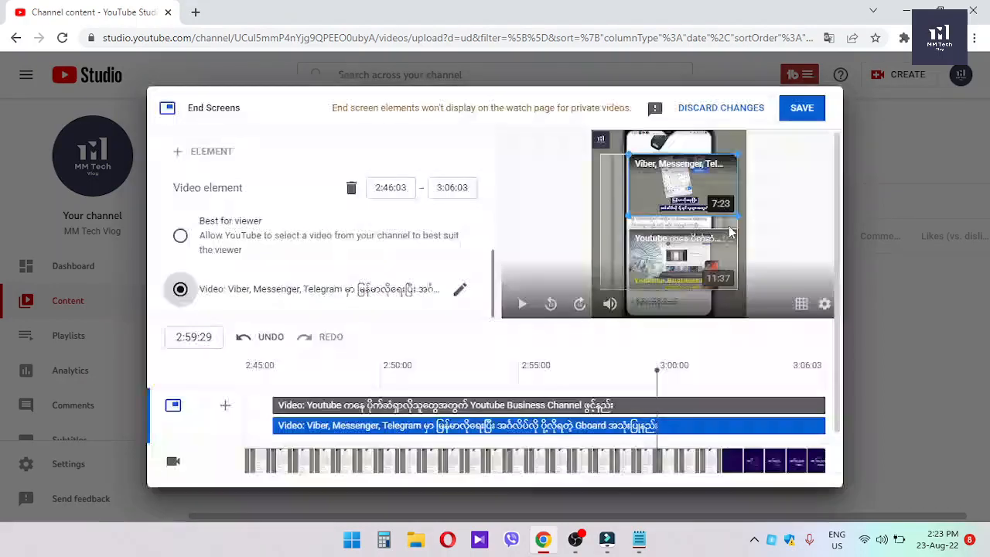
pyautogui.click(814, 124)
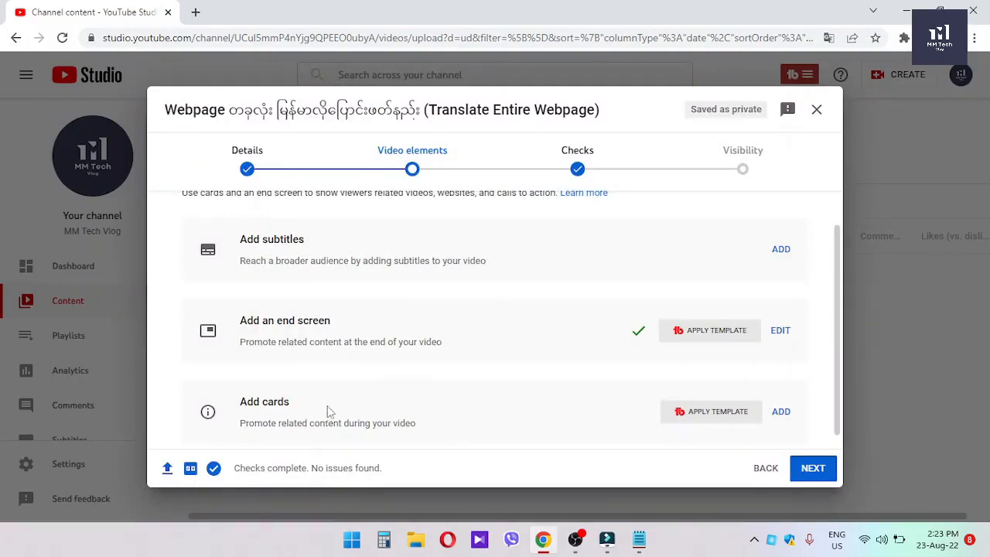
# Start adding cards and place a video card at 0:59:29 featuring the channel's video about others using your Facebook account
pyautogui.click(781, 413)
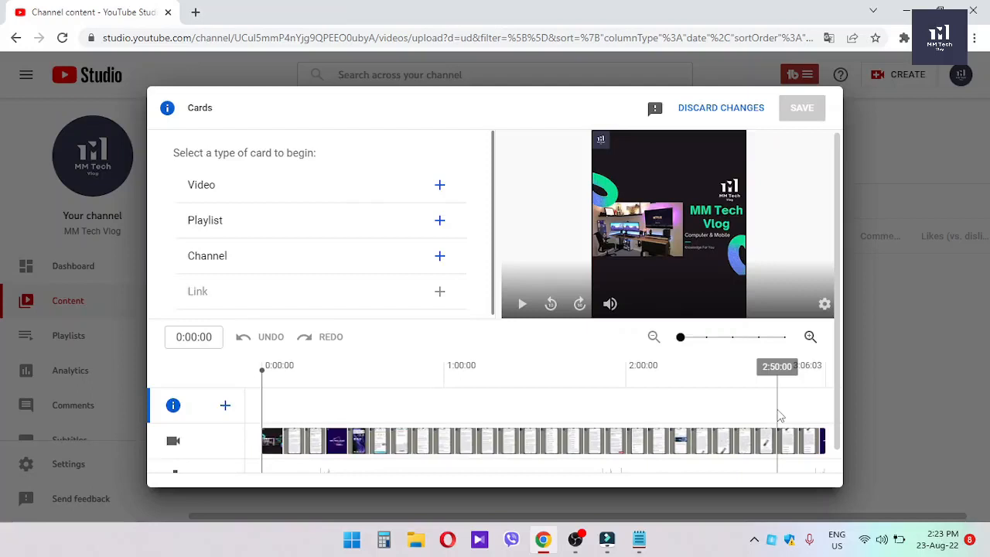
pyautogui.click(444, 371)
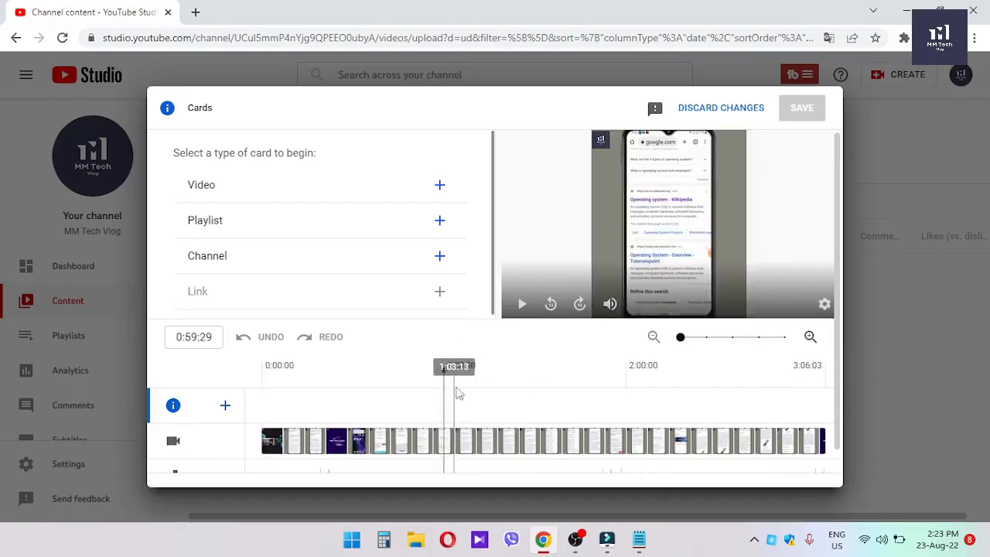
pyautogui.click(247, 200)
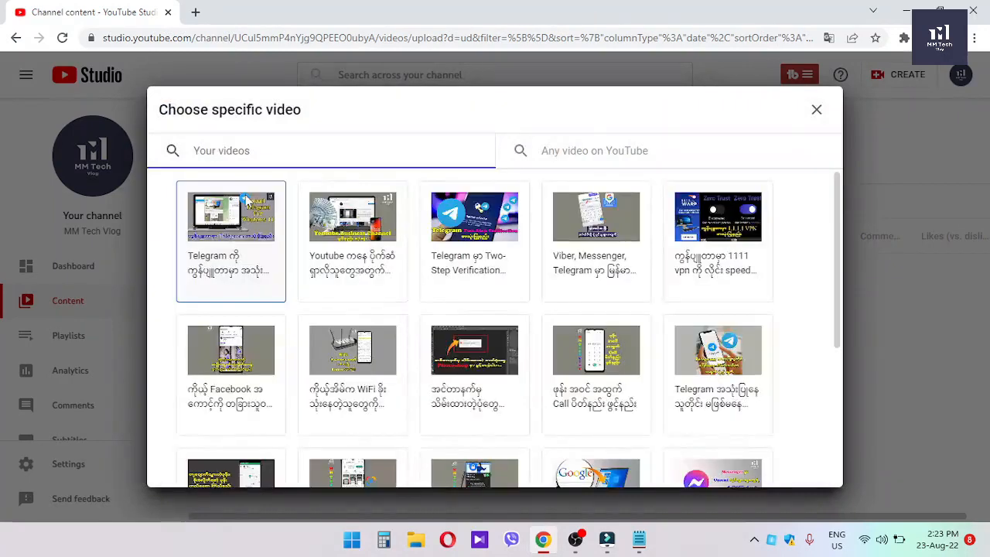
pyautogui.click(246, 371)
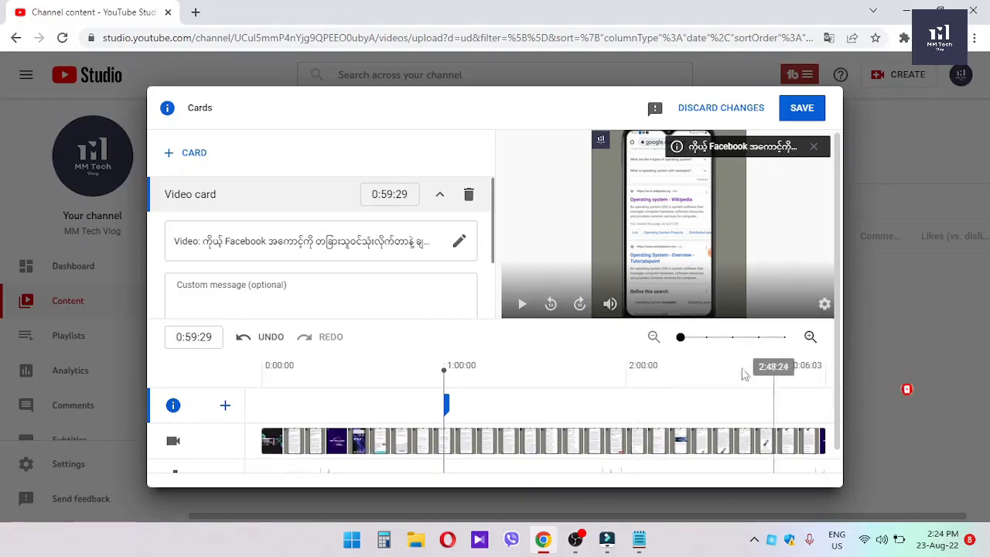
# Add a second video card at 1:59:29 featuring the channel's video on blocking incoming and outgoing phone calls, and save the cards
pyautogui.click(625, 375)
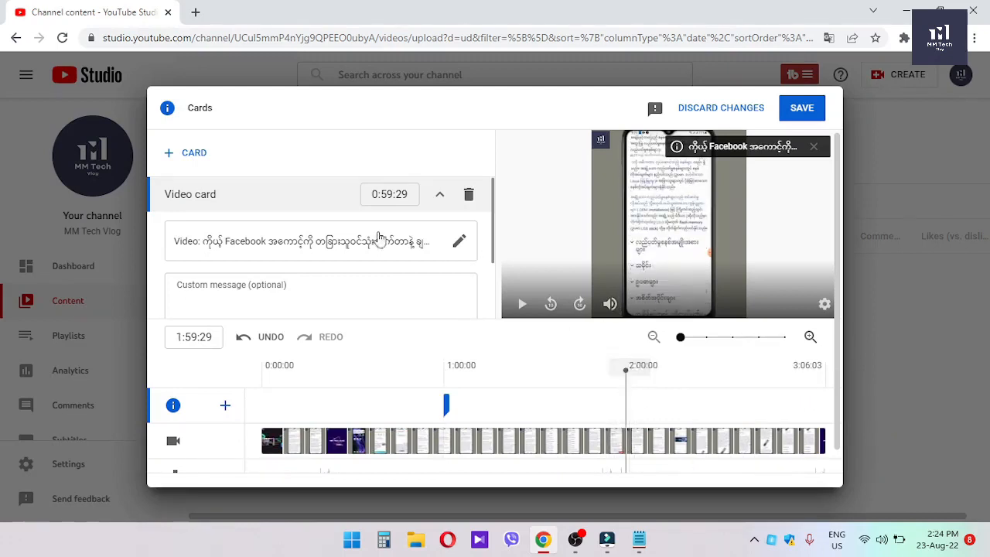
pyautogui.click(192, 161)
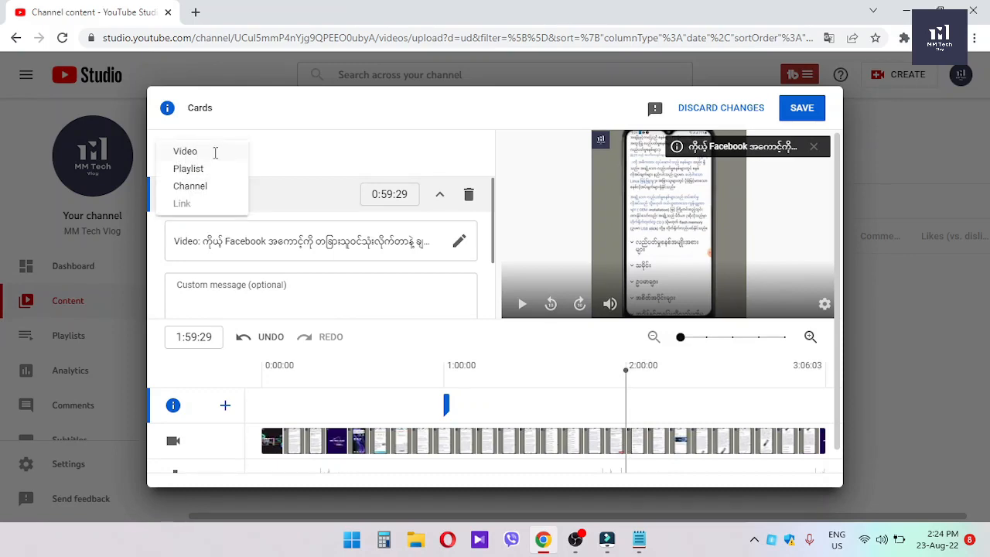
pyautogui.click(215, 152)
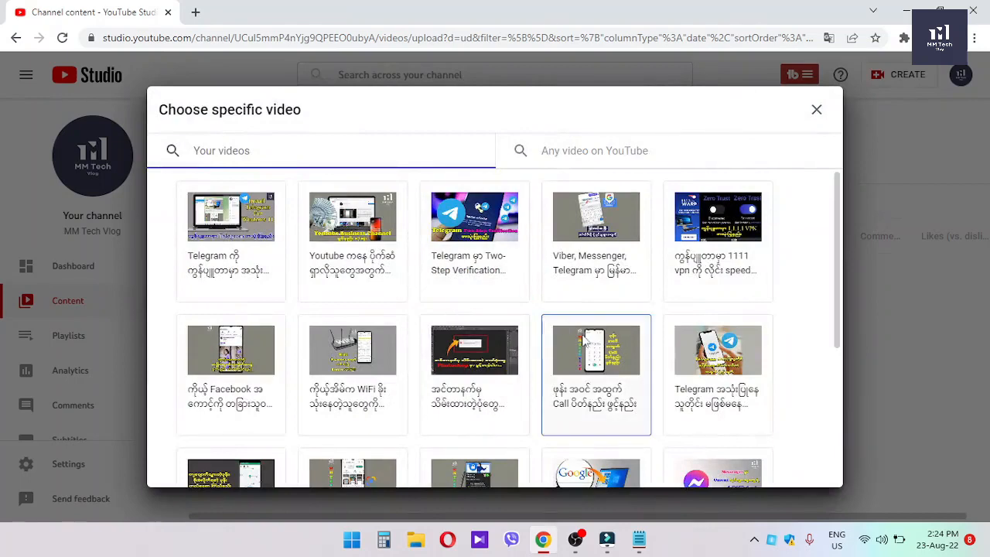
pyautogui.click(585, 344)
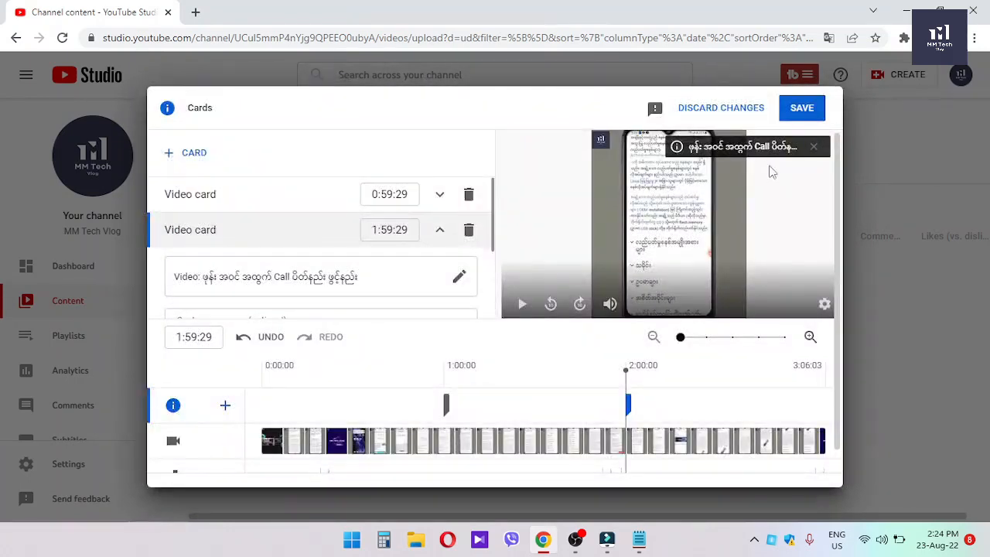
pyautogui.click(802, 108)
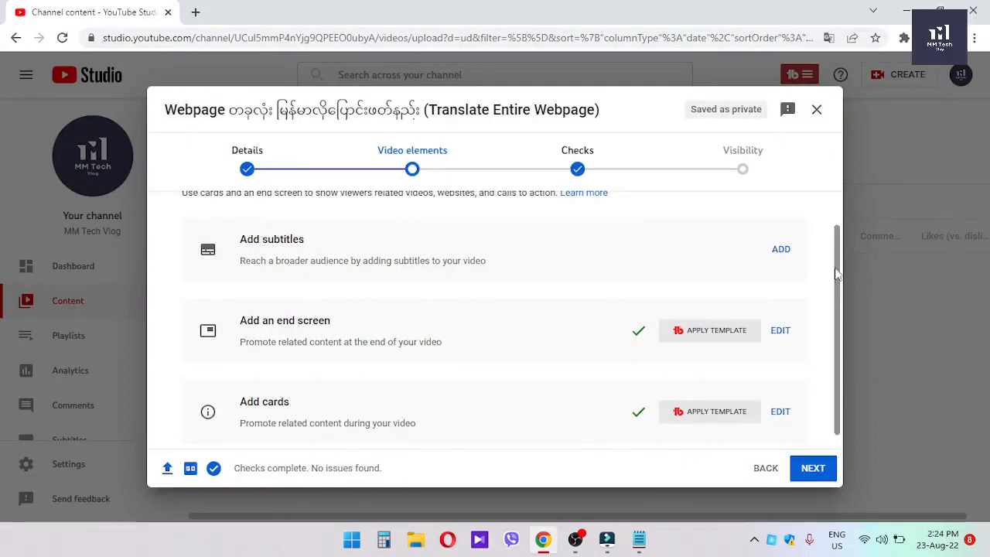
# Continue from Video elements through the Checks stage to the Visibility stage of the upload
pyautogui.scroll(-1, 835, 313)
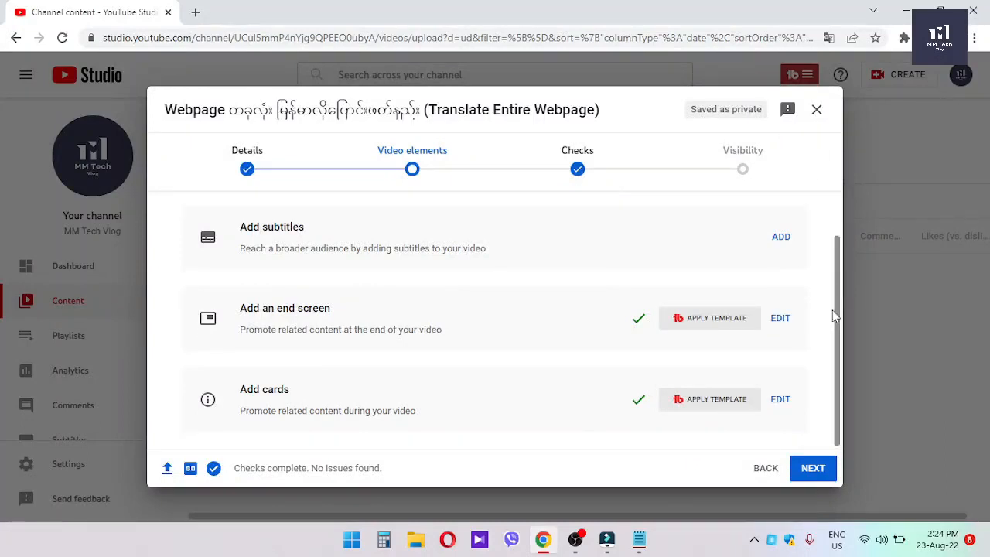
pyautogui.click(812, 472)
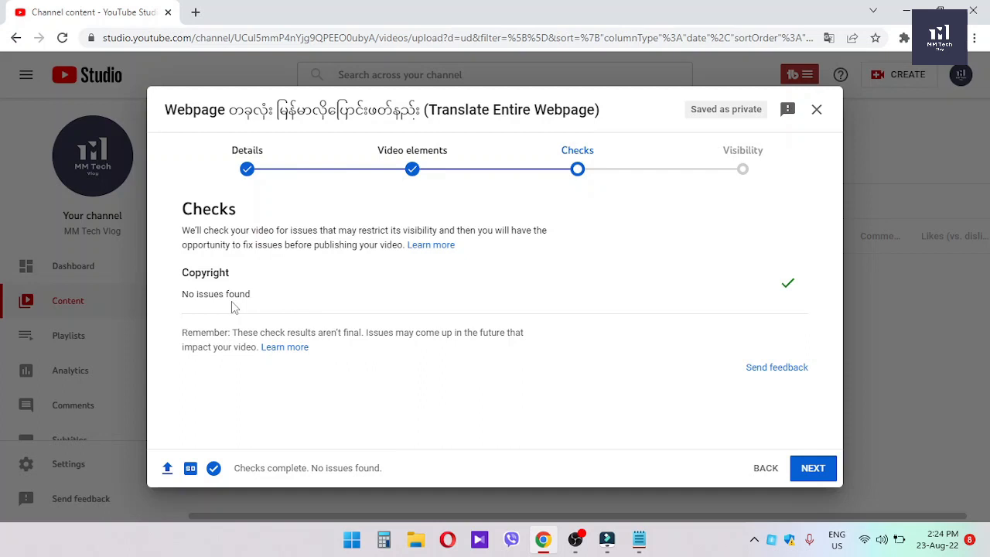
pyautogui.click(812, 469)
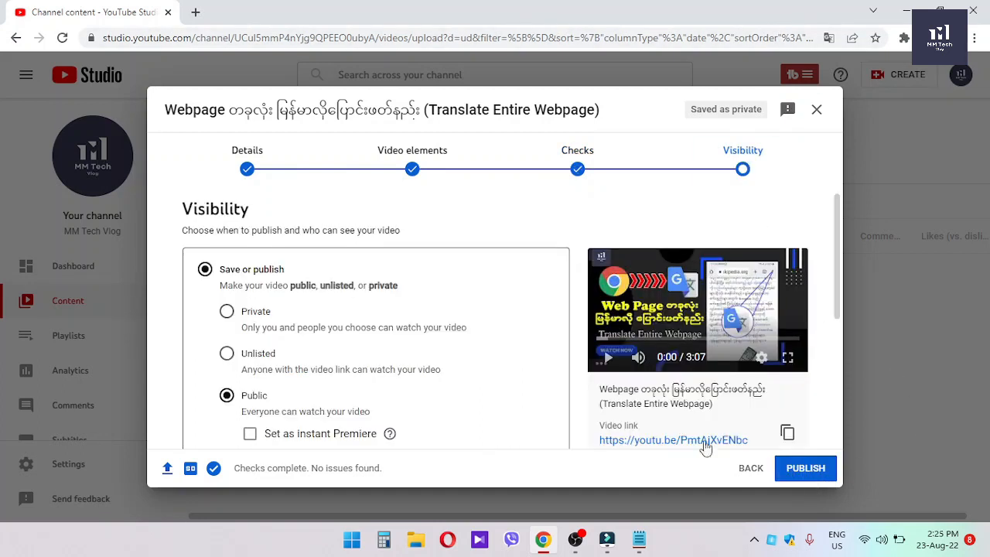
# Publish the video with Public visibility, copy its share link and close the published-video dialog
pyautogui.click(821, 478)
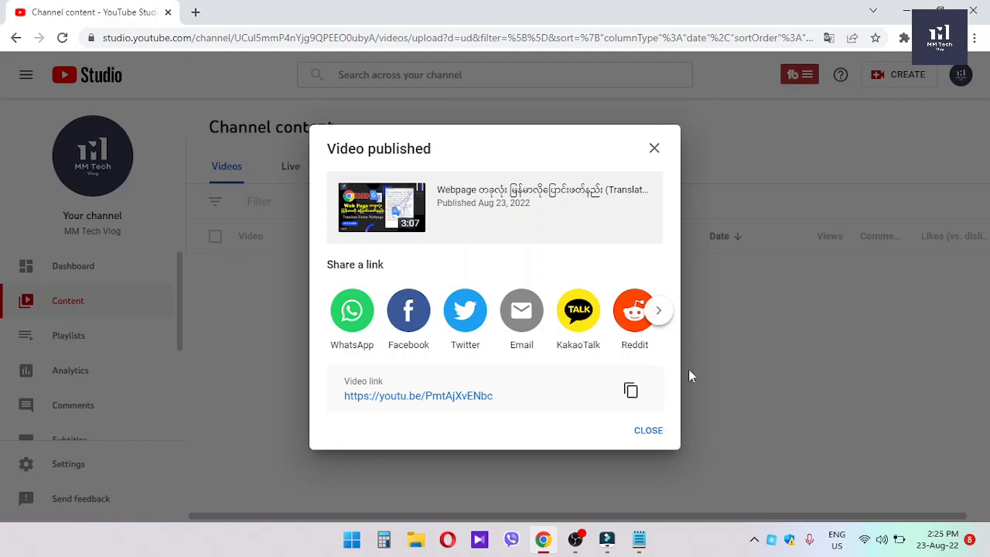
pyautogui.click(630, 392)
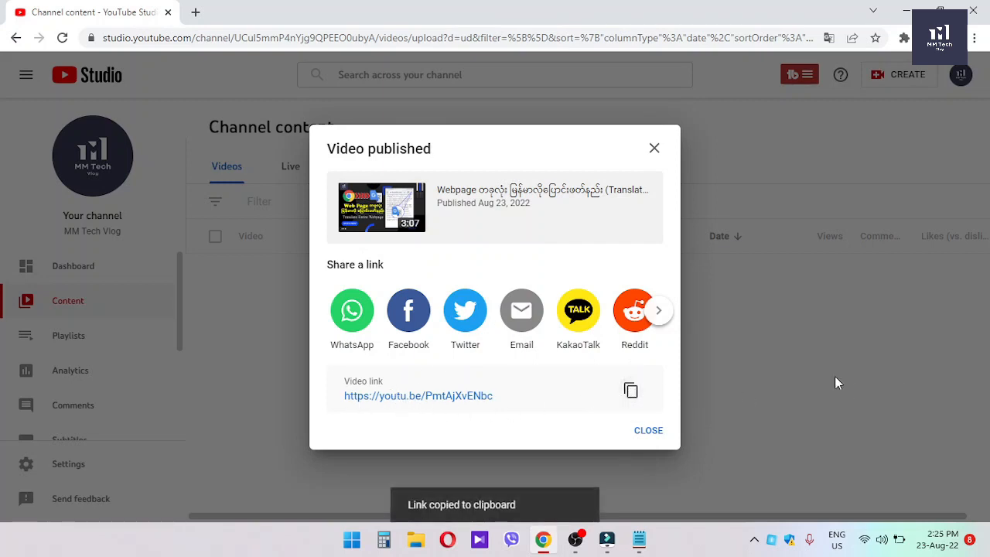
pyautogui.click(654, 433)
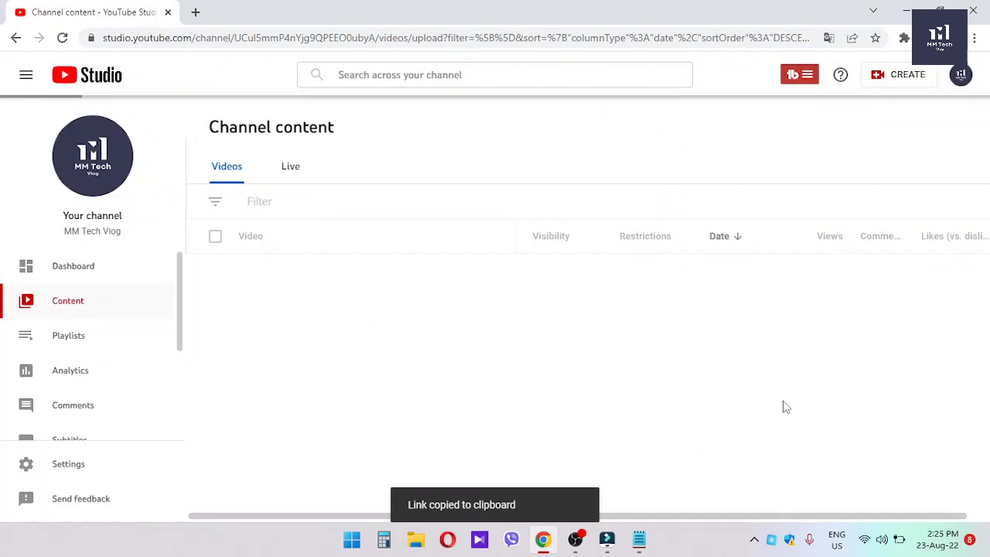